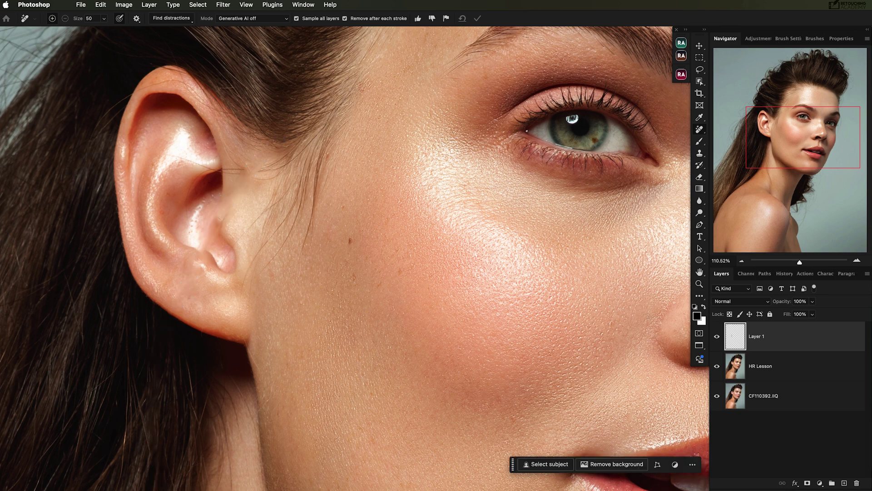
# - Remove the stray hairs on the background beside the far eye using the Remove tool with Generative AI on
pyautogui.click(716, 337)
pyautogui.click(716, 337)
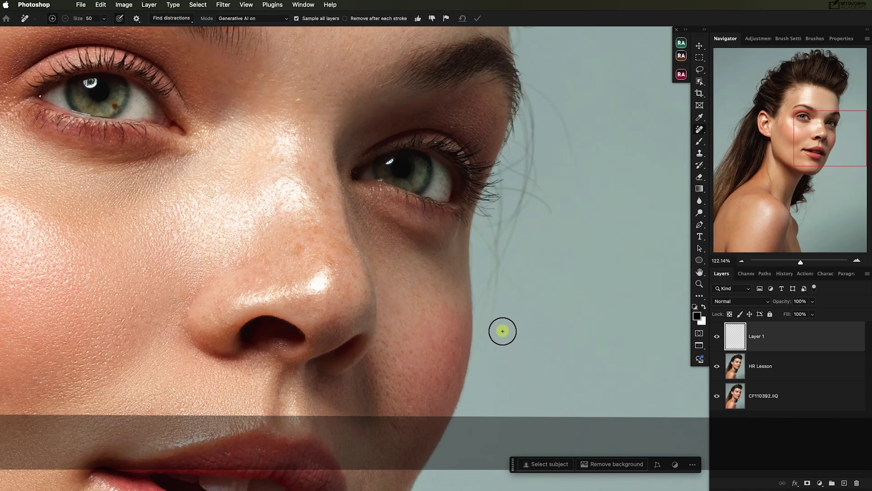
pyautogui.moveTo(502, 331)
pyautogui.mouseDown()
pyautogui.moveTo(478, 232)
pyautogui.moveTo(520, 206)
pyautogui.moveTo(520, 163)
pyautogui.moveTo(496, 238)
pyautogui.mouseUp()
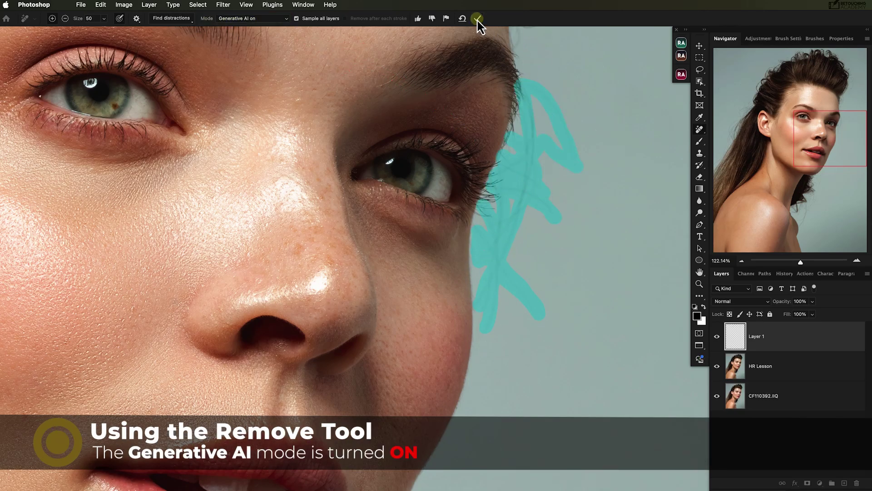
pyautogui.click(478, 19)
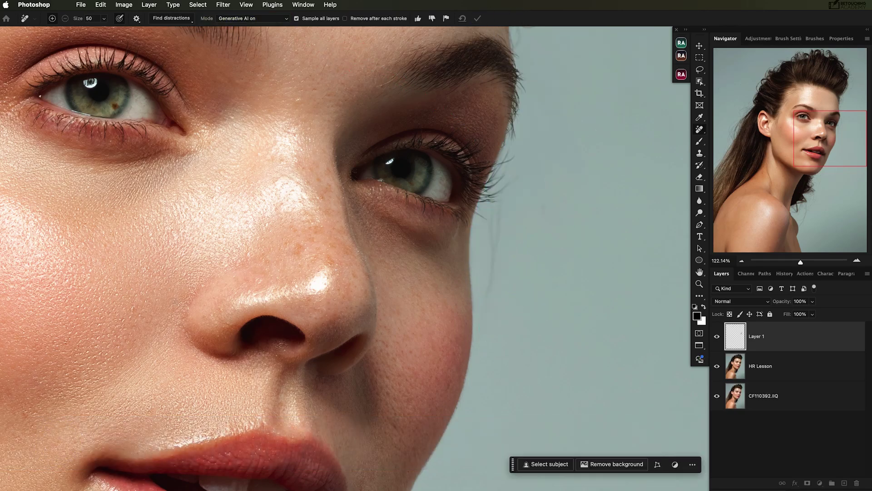
# - Compare the hair removal before and after, hide its layer, and rename that layer "Bulk Remove w AI"
pyautogui.click(716, 336)
pyautogui.click(717, 336)
pyautogui.click(717, 337)
pyautogui.doubleClick(763, 337)
pyautogui.write('Bulk Remove w AI')
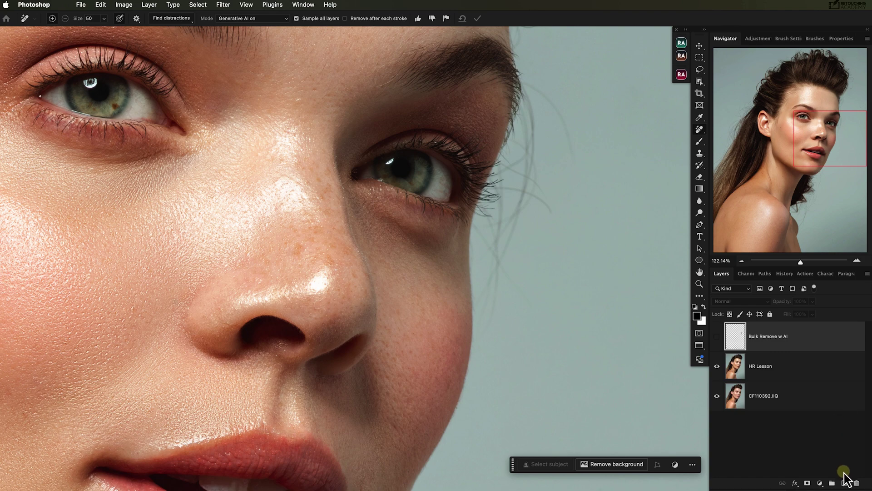
# - On a new layer, remove the same stray hairs beside the far eye using the Remove tool with Generative AI off
pyautogui.click(844, 483)
pyautogui.click(272, 18)
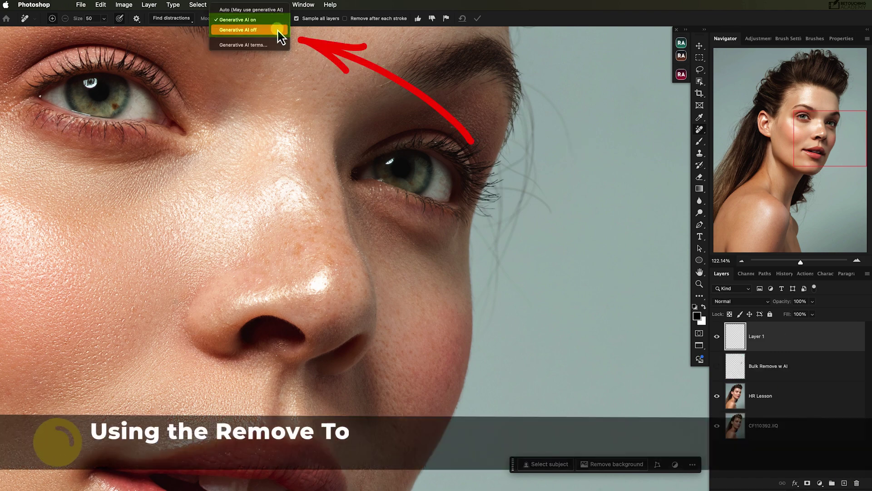
pyautogui.click(277, 29)
pyautogui.moveTo(521, 80)
pyautogui.mouseDown()
pyautogui.moveTo(563, 126)
pyautogui.moveTo(502, 170)
pyautogui.moveTo(554, 218)
pyautogui.moveTo(479, 233)
pyautogui.moveTo(525, 259)
pyautogui.mouseUp()
pyautogui.click(477, 18)
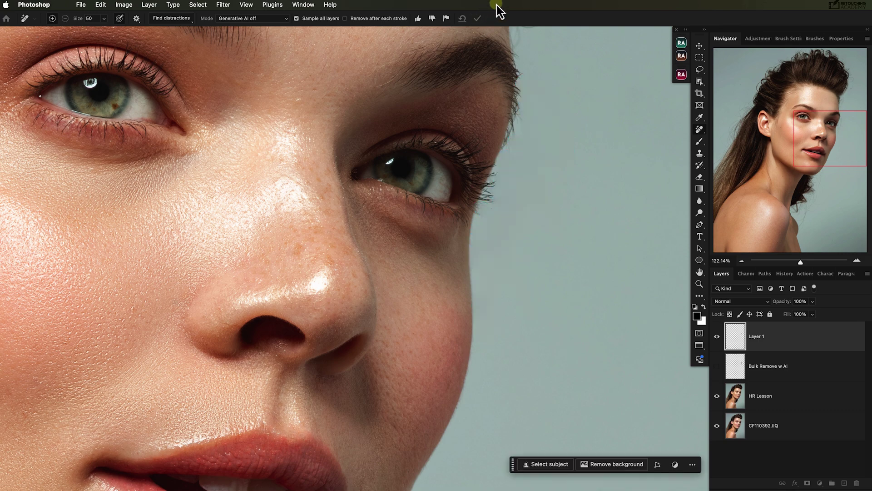
# - Compare the image with and without Layer 1 to examine the non-generative hair removal
pyautogui.click(716, 337)
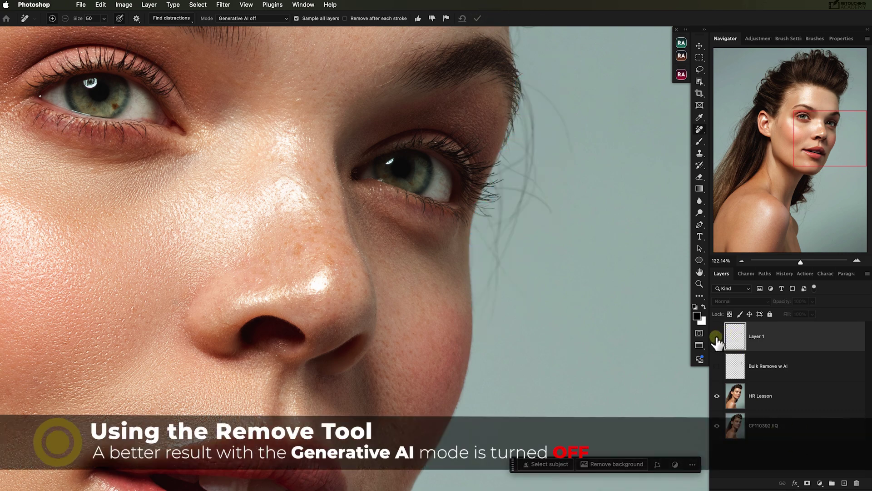
pyautogui.click(716, 337)
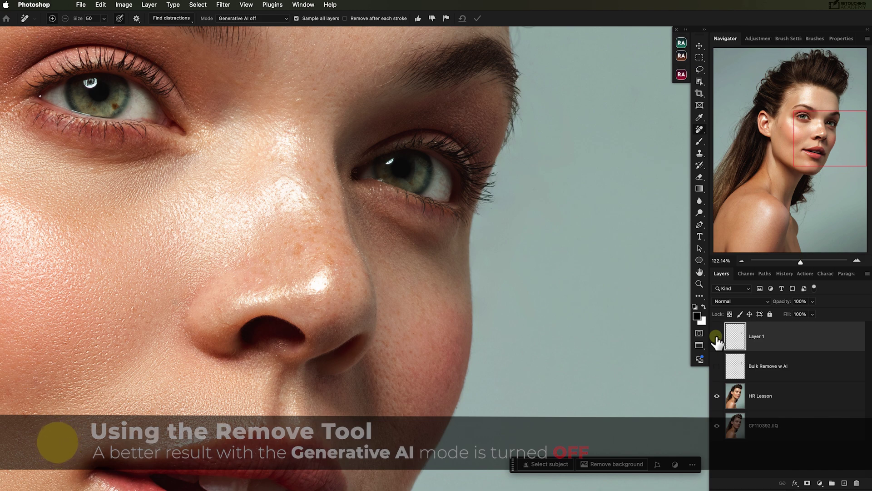
pyautogui.click(716, 336)
pyautogui.click(716, 337)
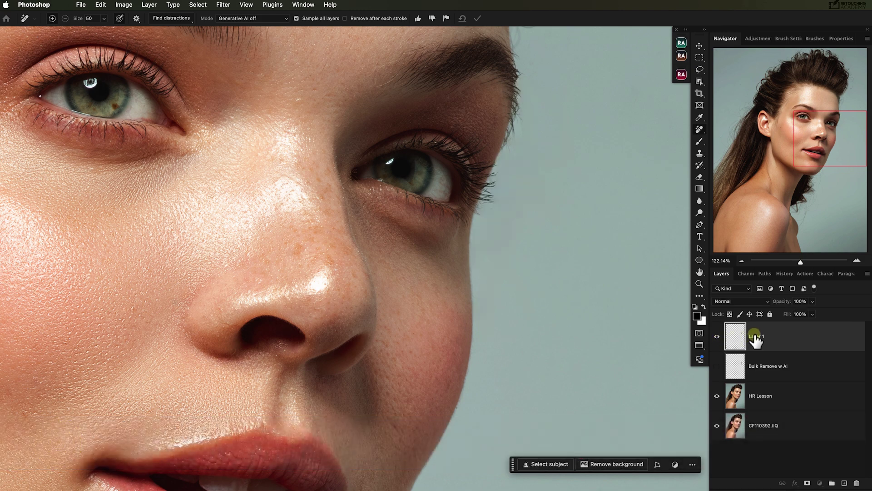
# - Rename and hide the top layer as "Bulk Remove without AI", and group it with "Bulk Remove w AI" as "Bulk Remove with RT"
pyautogui.write('out AI')
pyautogui.press('Return')
pyautogui.click(716, 337)
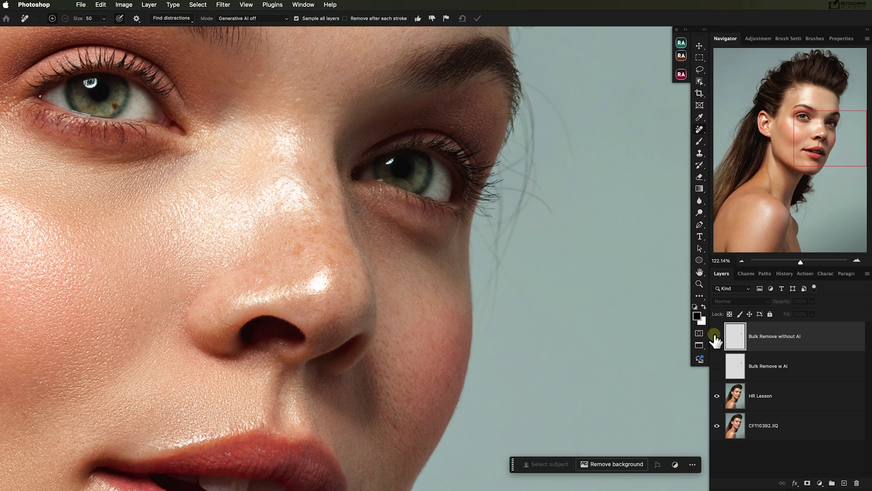
pyautogui.keyDown('shift'); pyautogui.click(798, 377); pyautogui.keyUp('shift')
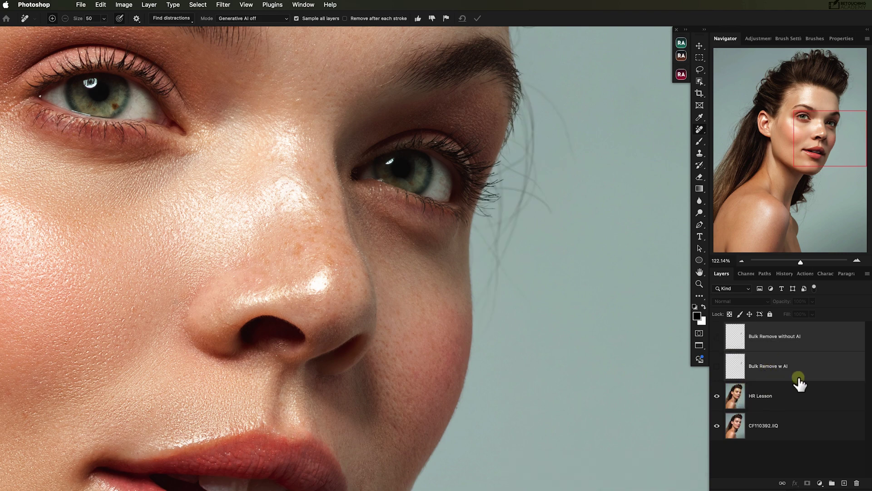
pyautogui.click(833, 483)
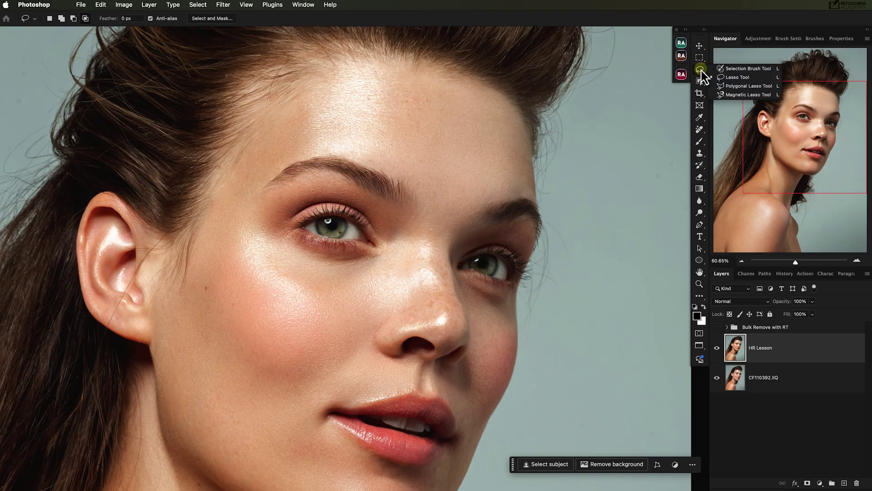
# - Paint a Selection Brush area over the stray hairs beside the far eye and run Generative Fill without a prompt
pyautogui.click(726, 70)
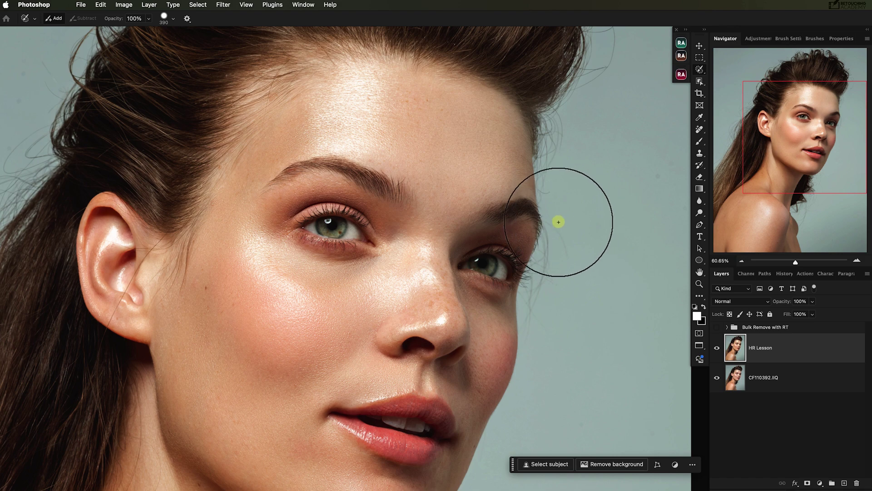
pyautogui.moveTo(558, 222); pyautogui.dragTo(536, 332)
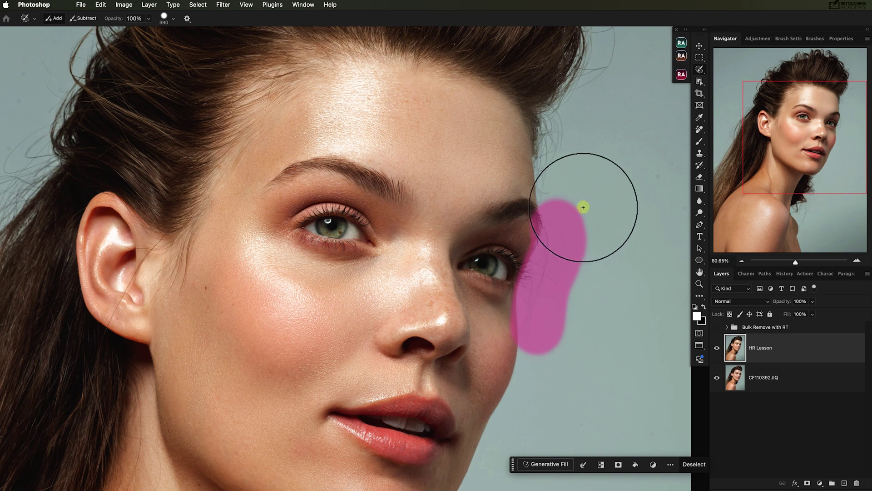
pyautogui.click(541, 465)
pyautogui.click(713, 467)
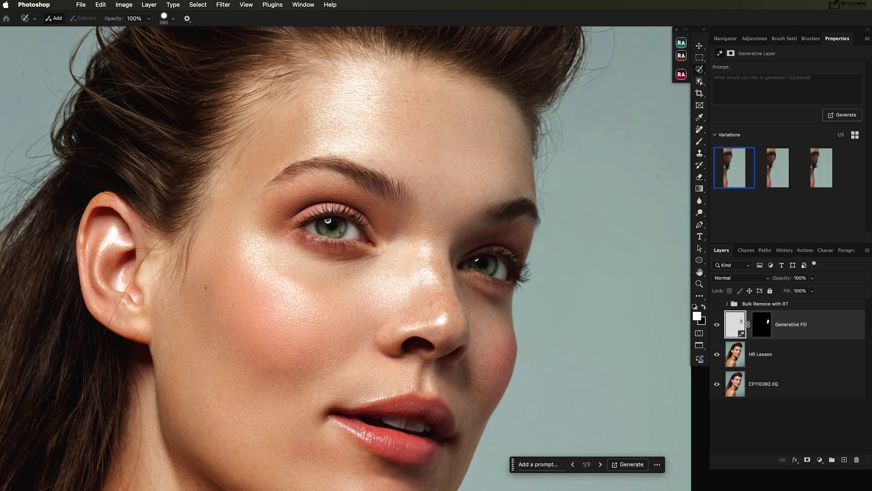
# - Compare the first and second Generative Fill variations with the original around the far eye
pyautogui.click(731, 337)
pyautogui.click(718, 324)
pyautogui.click(716, 324)
pyautogui.click(772, 177)
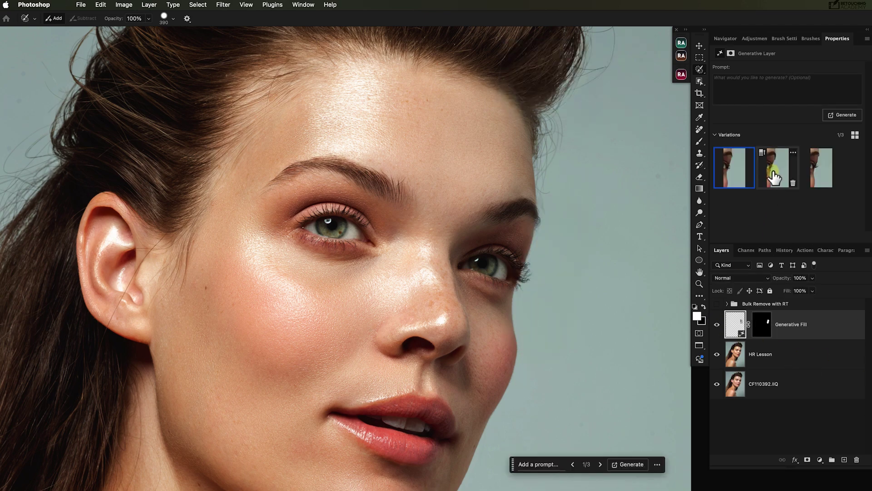
pyautogui.click(717, 324)
pyautogui.click(717, 323)
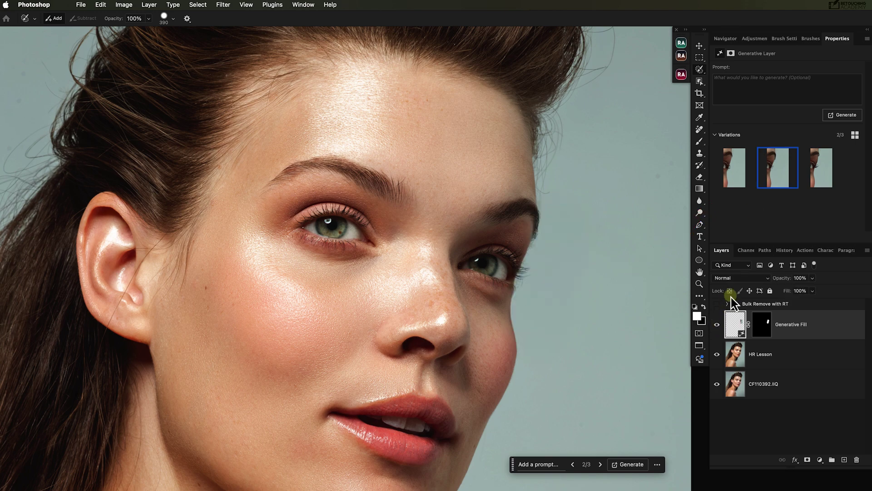
# - Compare the third Generative Fill variation with the original, and recheck the second and first variations
pyautogui.click(820, 167)
pyautogui.click(718, 324)
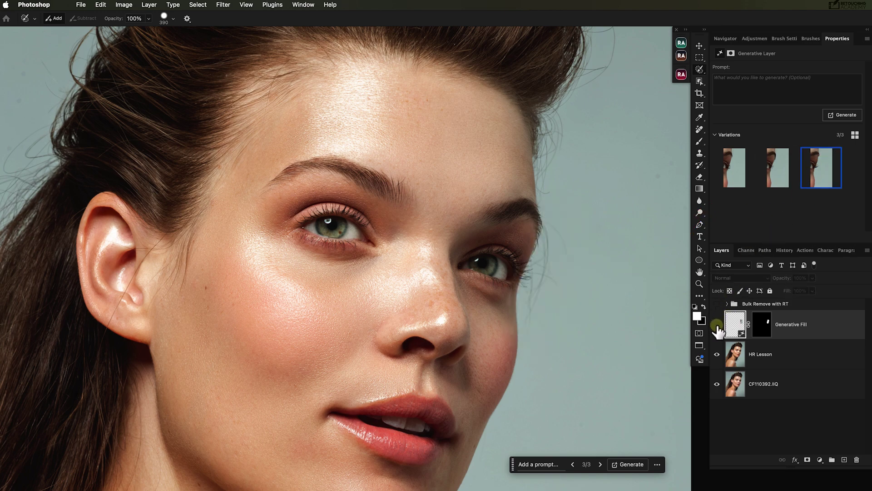
pyautogui.click(717, 325)
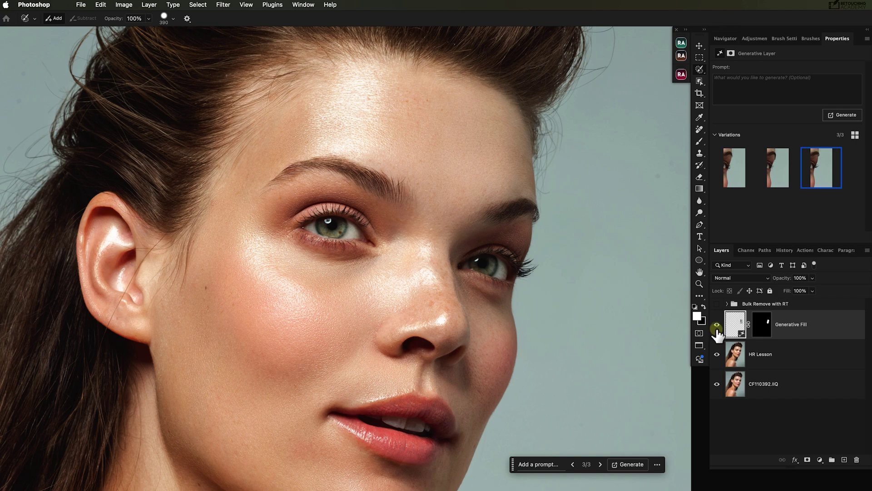
pyautogui.click(716, 324)
pyautogui.click(778, 172)
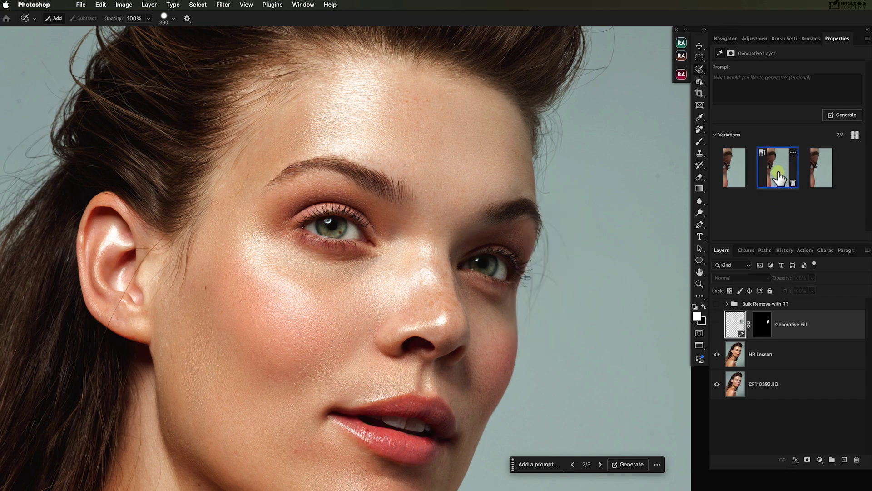
pyautogui.click(717, 324)
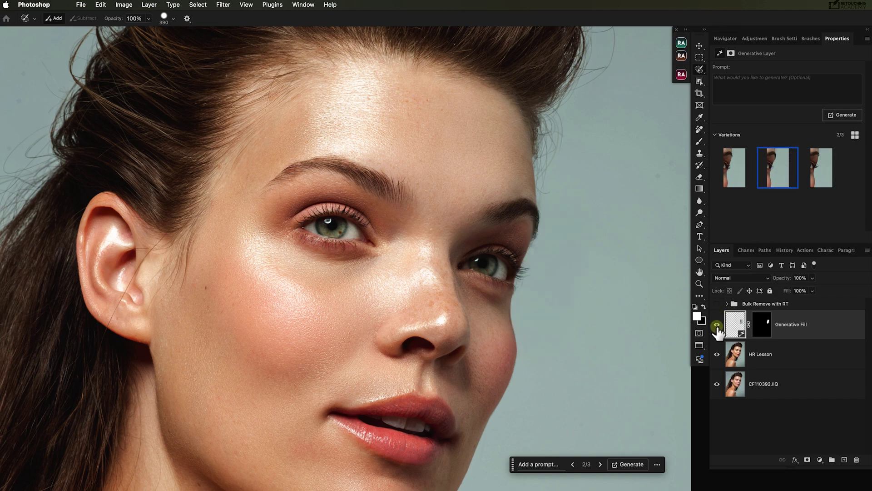
pyautogui.click(717, 324)
pyautogui.click(734, 168)
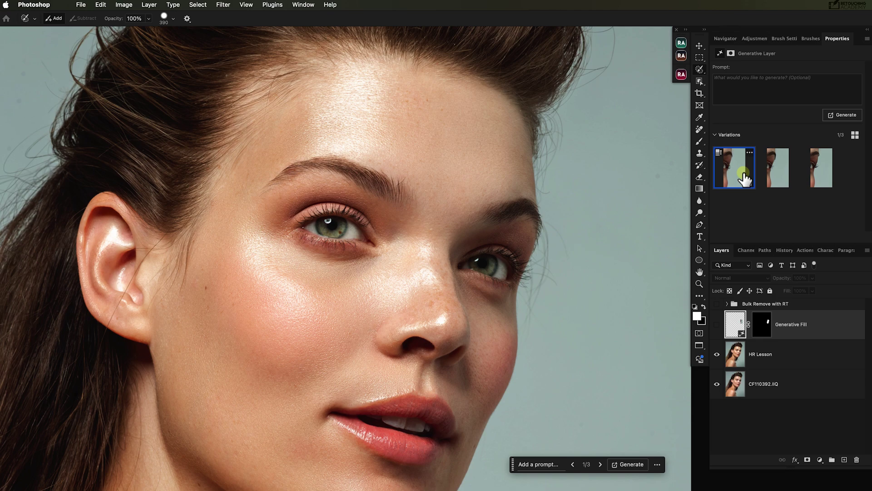
pyautogui.click(717, 325)
pyautogui.click(714, 327)
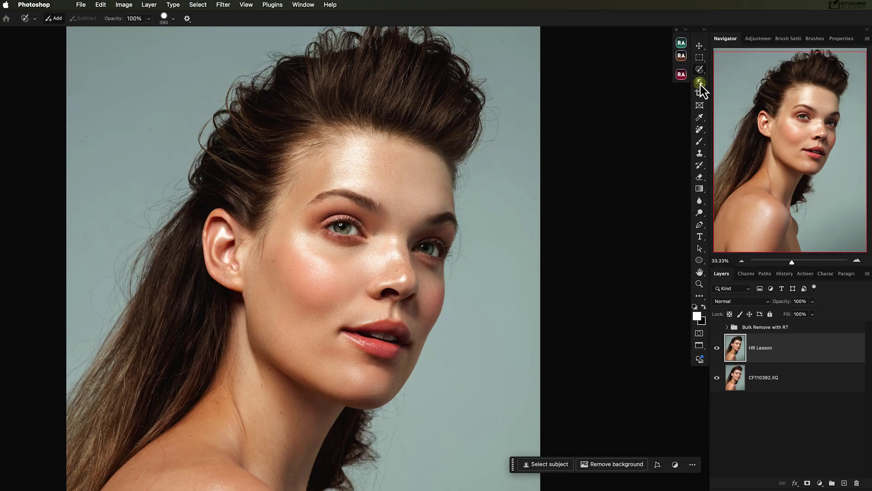
# - Select the woman with the Object Selection tool and invert the selection to cover the background
pyautogui.click(699, 82)
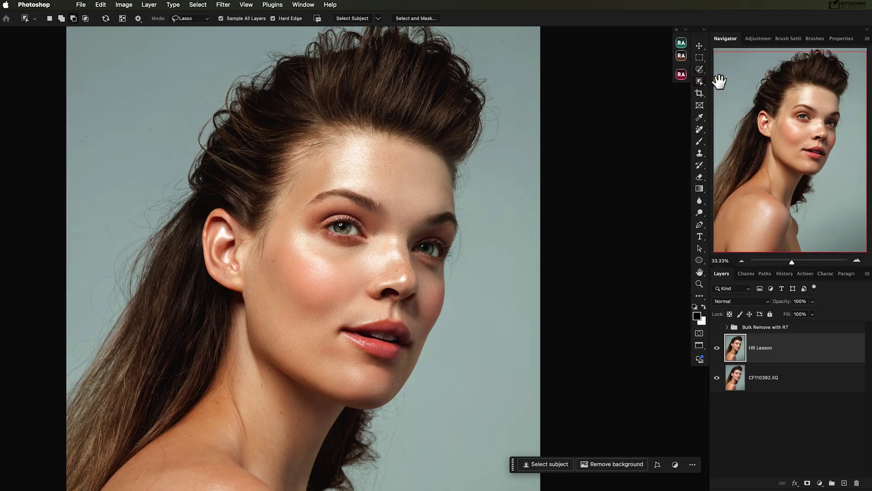
pyautogui.click(434, 200)
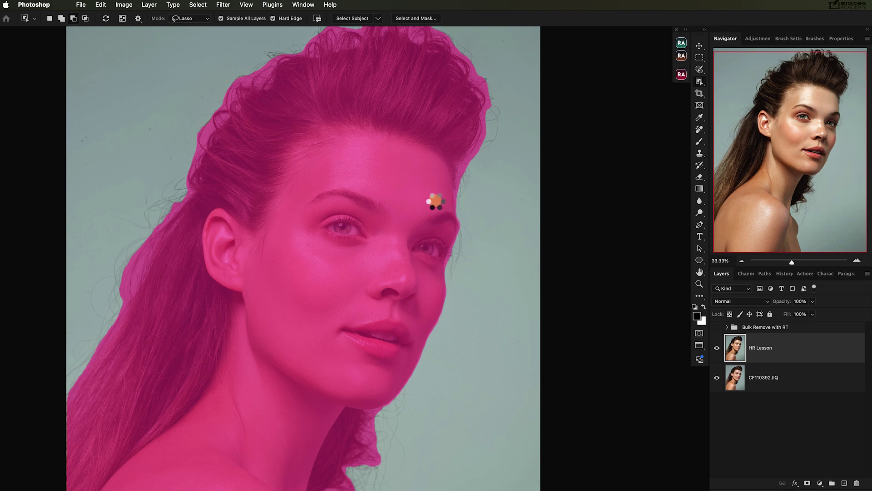
pyautogui.moveTo(769, 260); pyautogui.dragTo(772, 263)
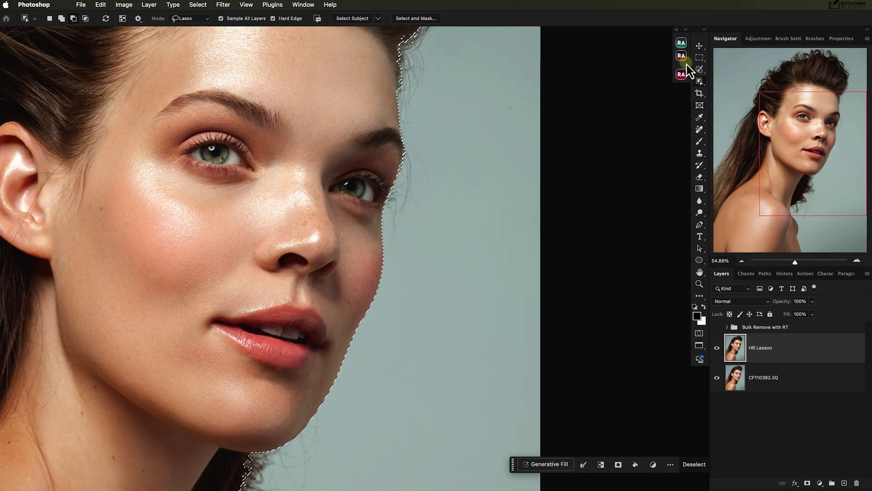
pyautogui.click(681, 43)
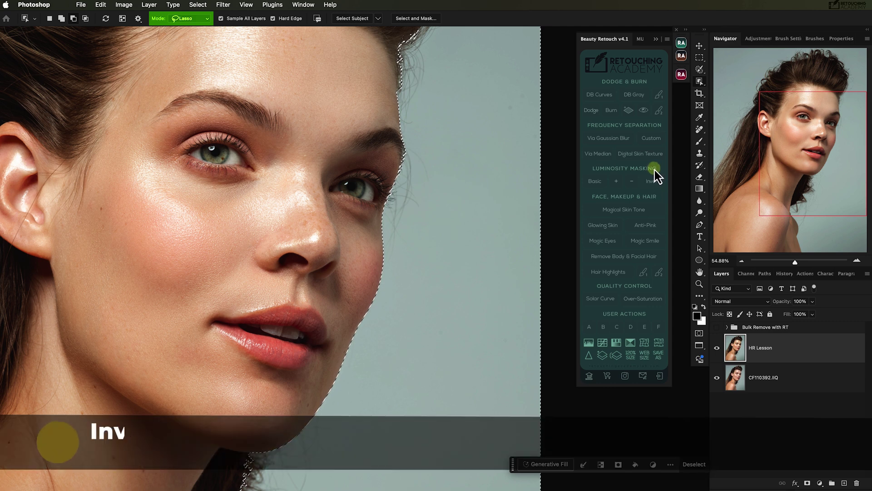
pyautogui.click(659, 185)
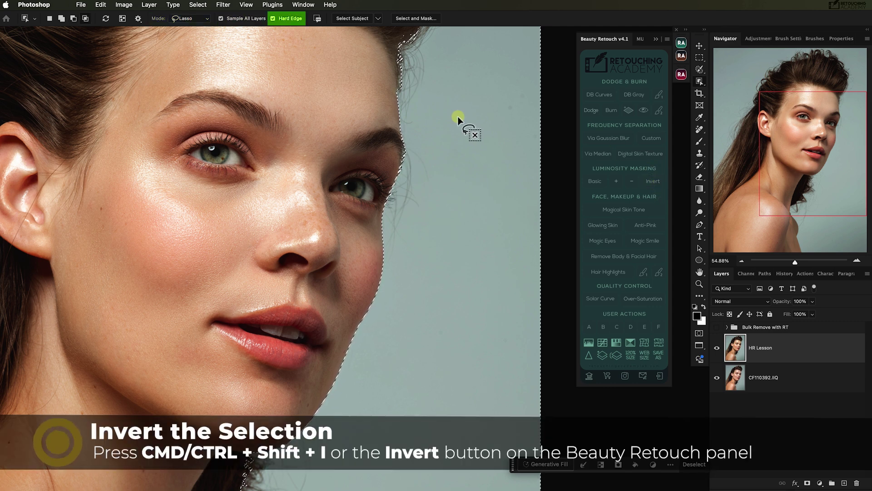
# - Intersect the background selection with a freehand Lasso outline around the stray hairs beside the far eye and upper cheek
pyautogui.click(699, 69)
pyautogui.rightClick(700, 69)
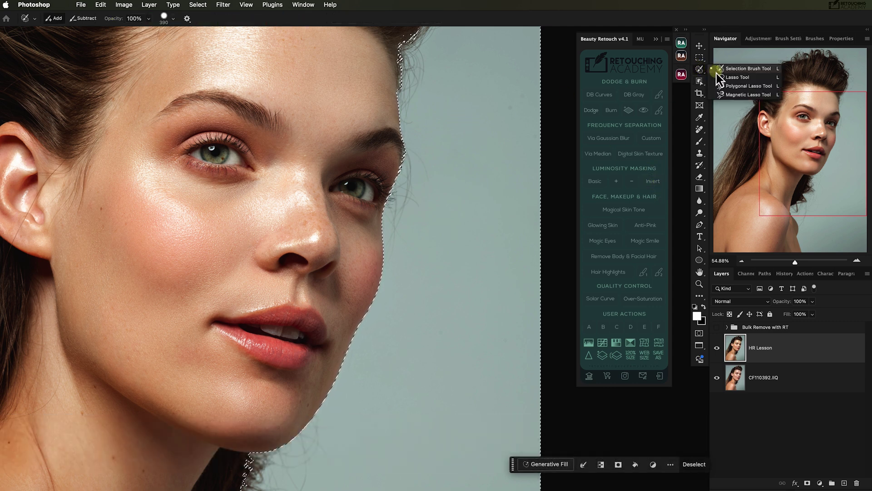
pyautogui.click(723, 77)
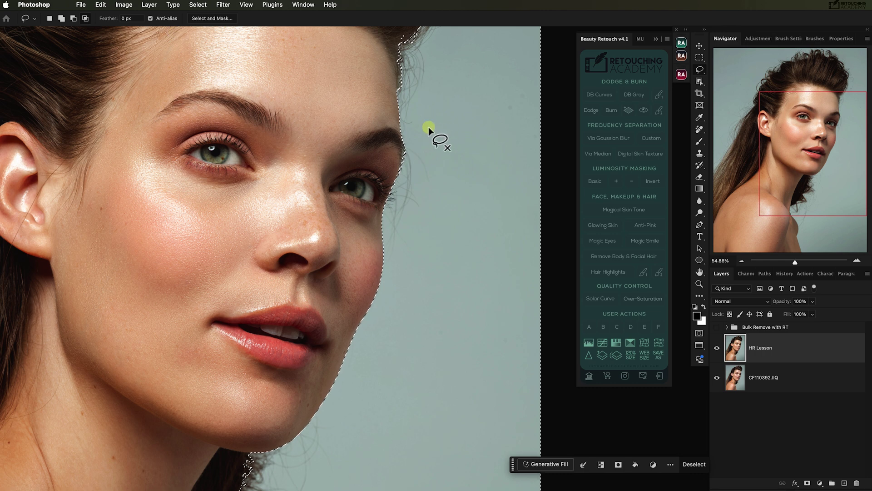
pyautogui.moveTo(453, 120)
pyautogui.mouseDown()
pyautogui.moveTo(388, 130)
pyautogui.moveTo(354, 206)
pyautogui.moveTo(359, 251)
pyautogui.moveTo(386, 275)
pyautogui.mouseUp()
pyautogui.moveTo(459, 219)
pyautogui.mouseDown()
pyautogui.moveTo(469, 152)
pyautogui.moveTo(454, 122)
pyautogui.mouseUp()
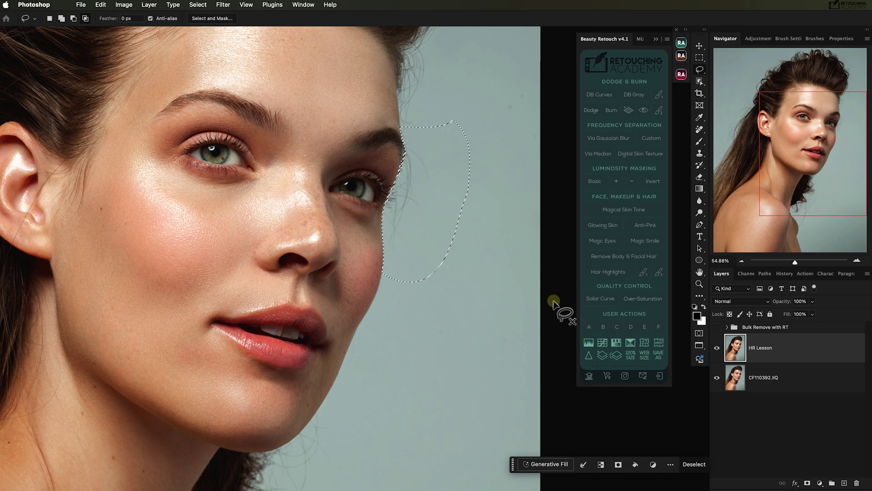
# - Run Generative Fill on the selection without a prompt and choose the second variation
pyautogui.click(540, 464)
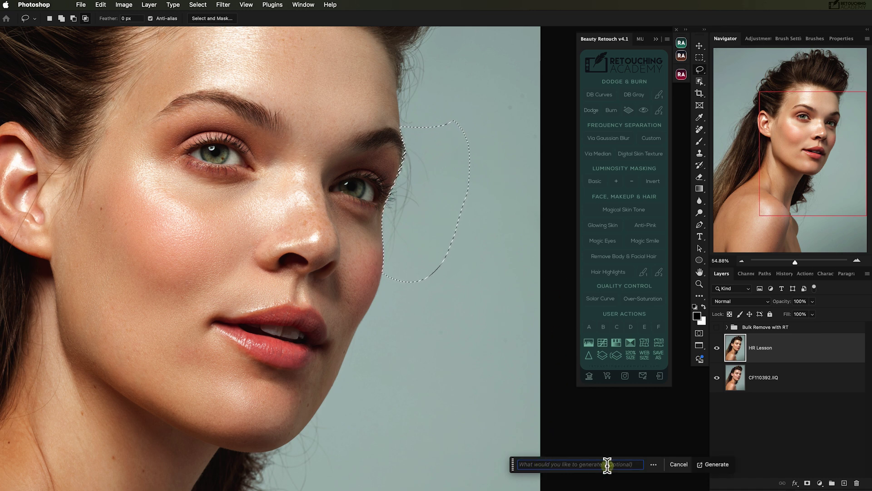
pyautogui.click(714, 466)
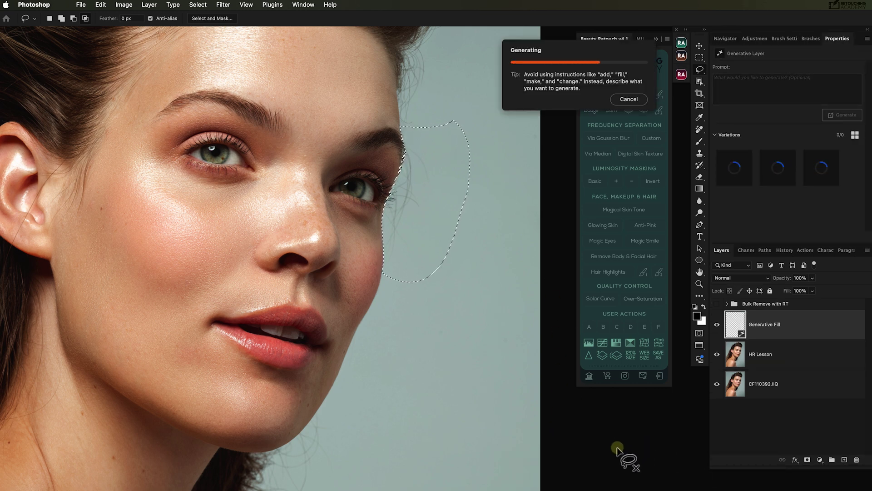
pyautogui.click(778, 169)
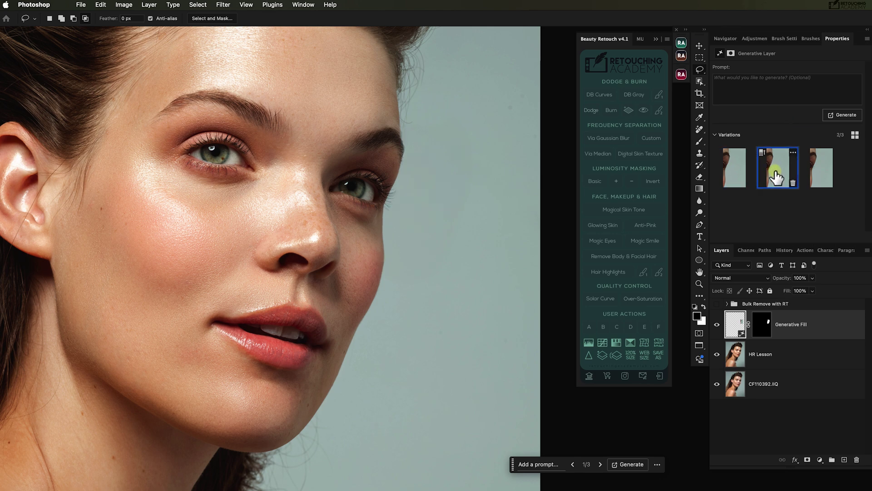
# - Compare the first Generative Fill variation with the original image beside the far eye
pyautogui.click(816, 171)
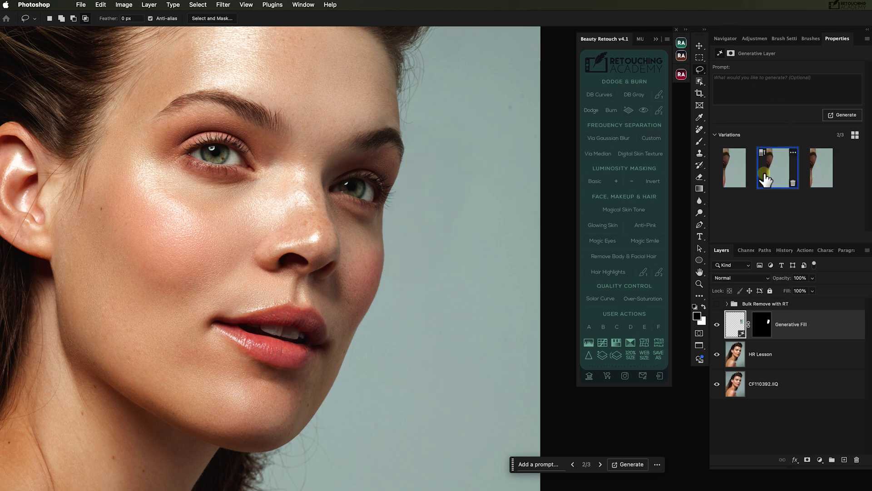
pyautogui.click(734, 168)
pyautogui.click(717, 325)
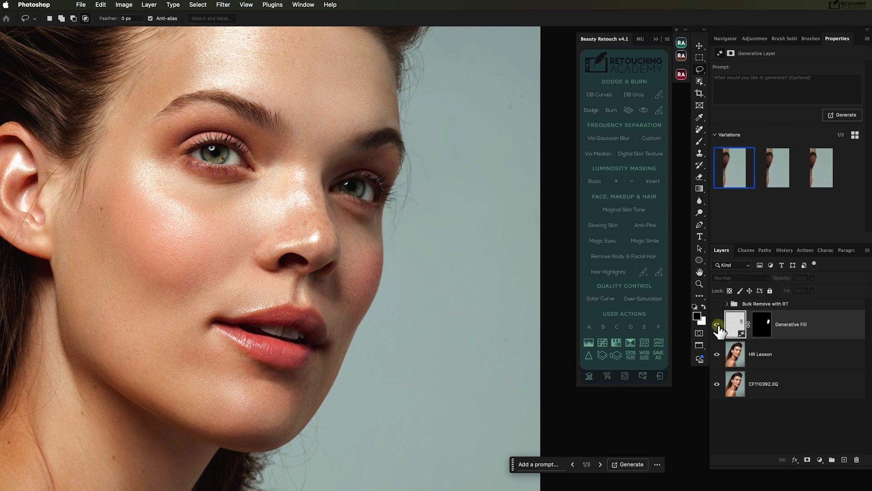
pyautogui.click(717, 325)
pyautogui.click(717, 326)
pyautogui.click(717, 325)
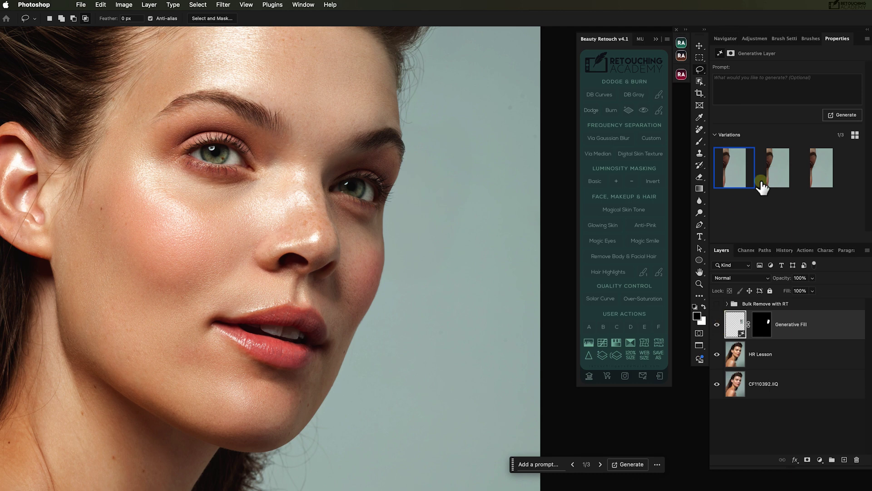
# - Compare the second Generative Fill variation with the original image beside the far eye
pyautogui.click(774, 175)
pyautogui.click(717, 328)
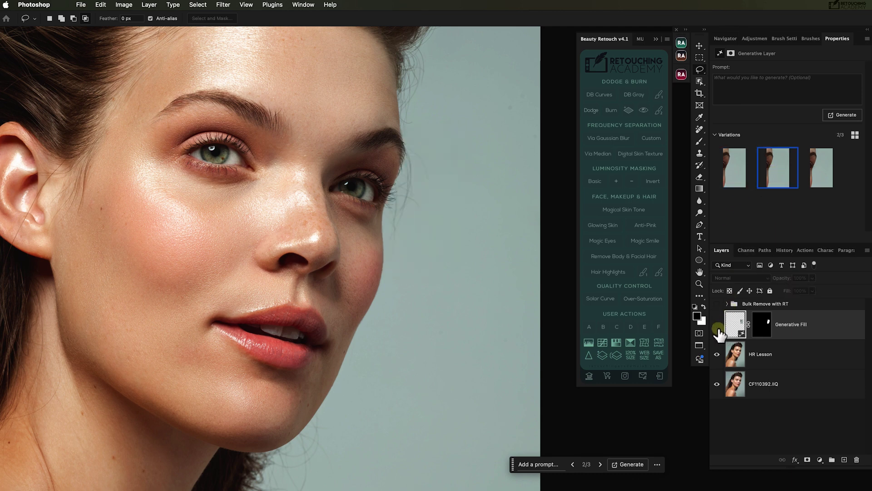
pyautogui.click(717, 327)
pyautogui.click(716, 326)
pyautogui.click(717, 325)
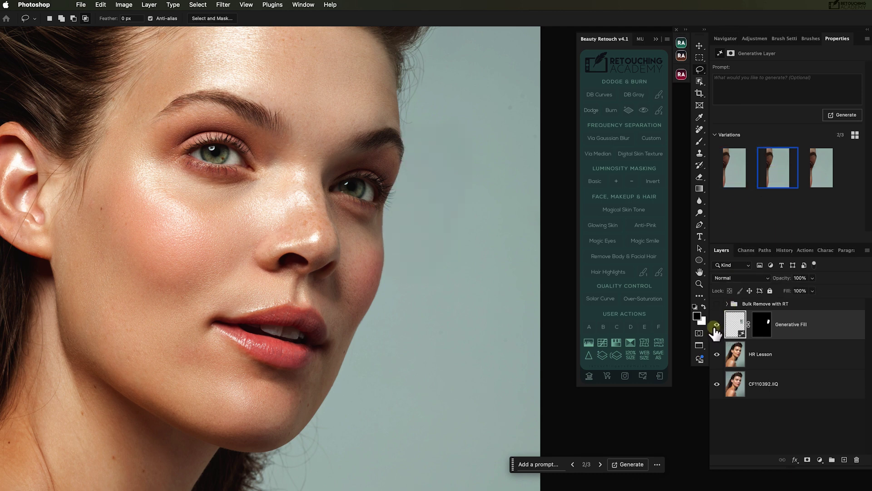
# - Choose the third Generative Fill variation and compare it with the original, both close up and zoomed out
pyautogui.click(823, 180)
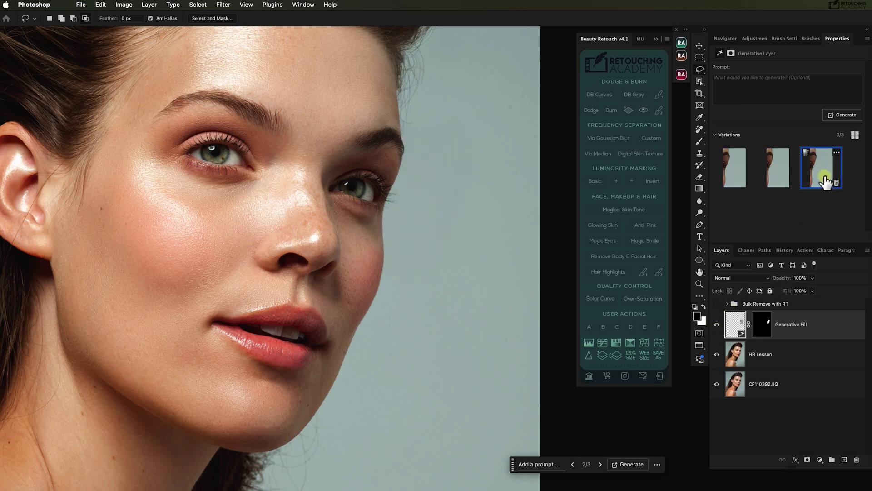
pyautogui.click(717, 326)
pyautogui.click(717, 325)
pyautogui.click(716, 325)
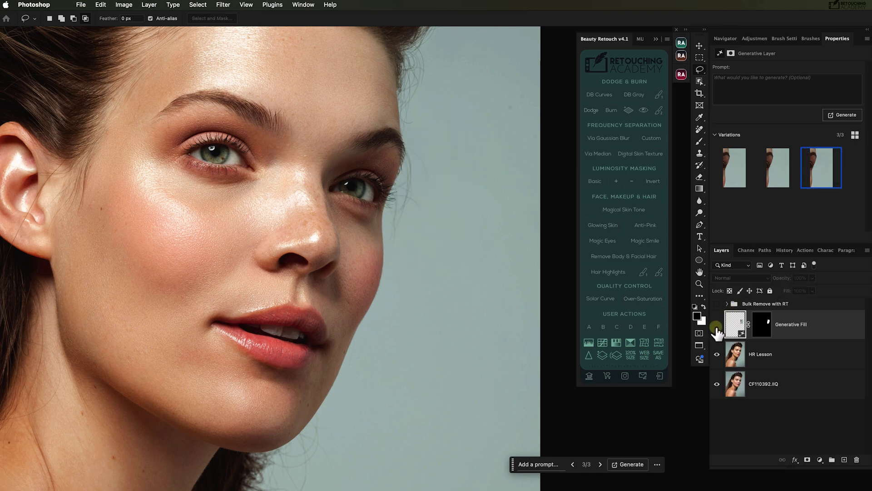
pyautogui.click(716, 325)
pyautogui.click(727, 38)
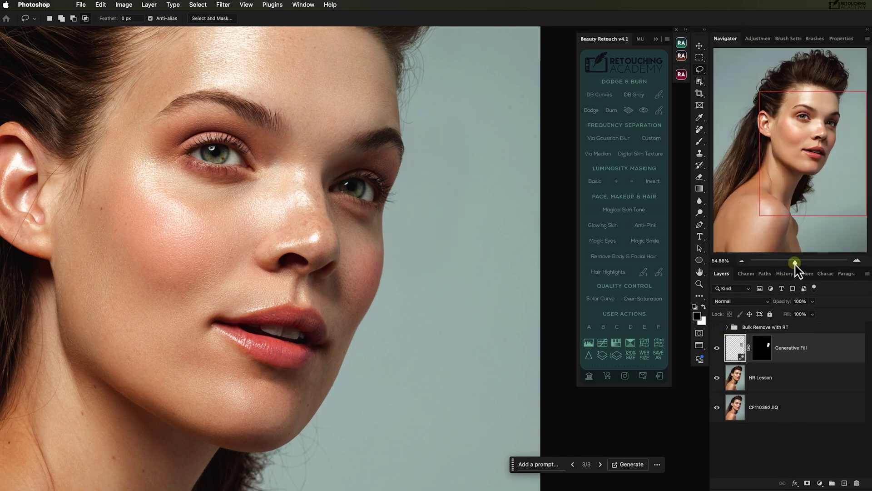
pyautogui.moveTo(795, 262); pyautogui.dragTo(790, 262)
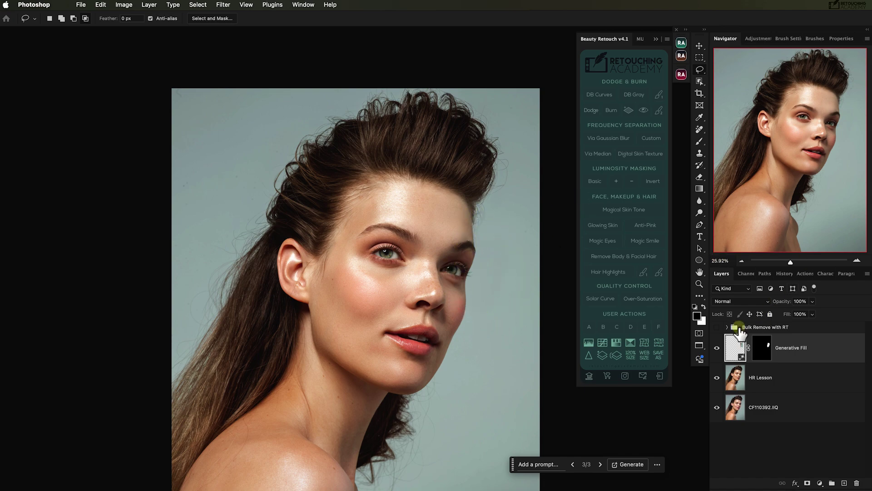
pyautogui.click(716, 349)
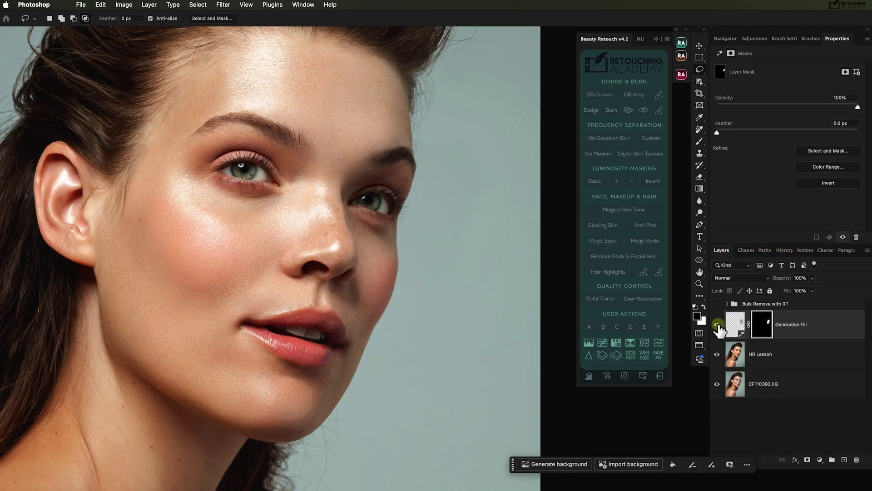
# - Stamp all visible layers into a new layer and move the Generative Fill layer's mask onto it
pyautogui.click(616, 354)
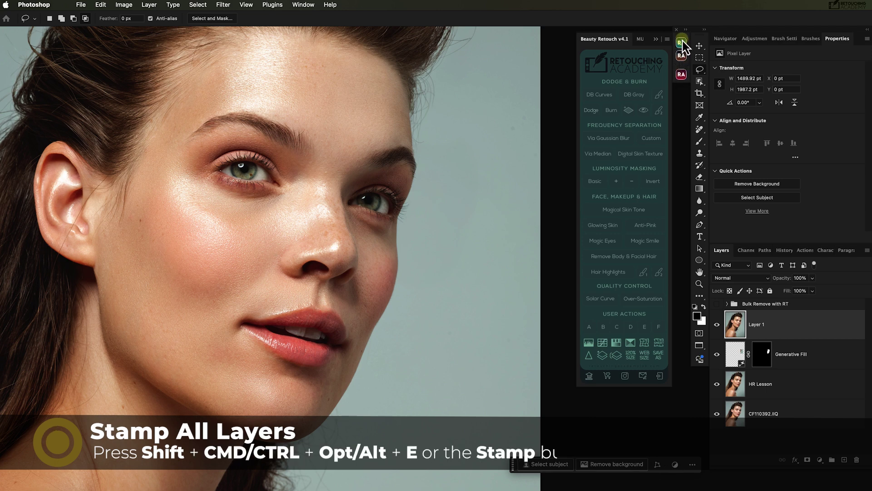
pyautogui.click(683, 40)
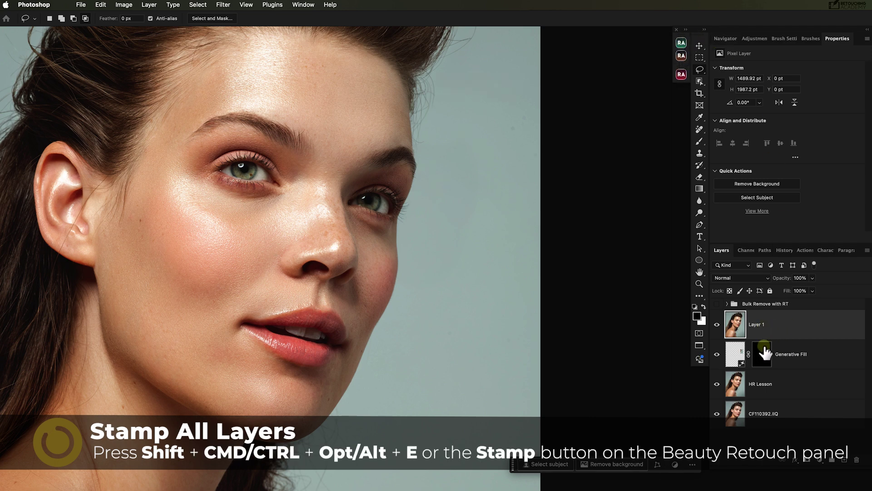
pyautogui.moveTo(765, 352); pyautogui.dragTo(762, 328)
# - Apply the layer mask on the stamped layer and delete the Generative Fill layer
pyautogui.rightClick(764, 329)
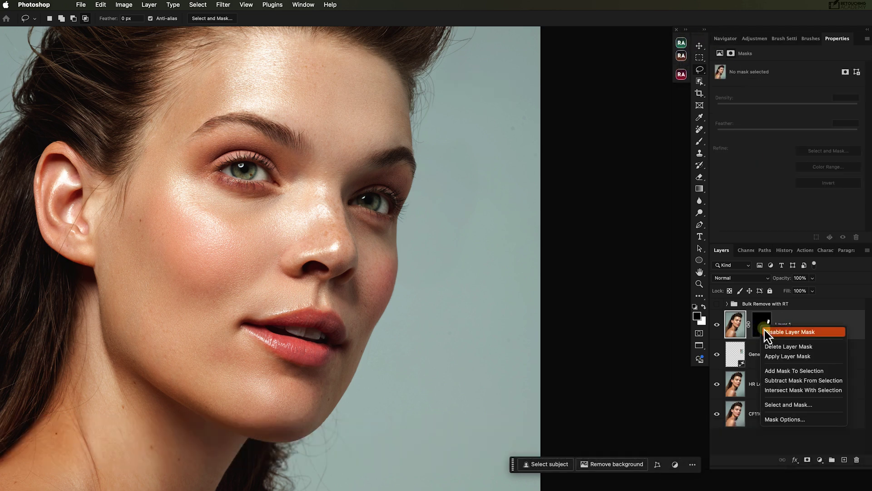
pyautogui.click(780, 356)
pyautogui.moveTo(778, 352); pyautogui.dragTo(769, 337)
pyautogui.press('Delete')
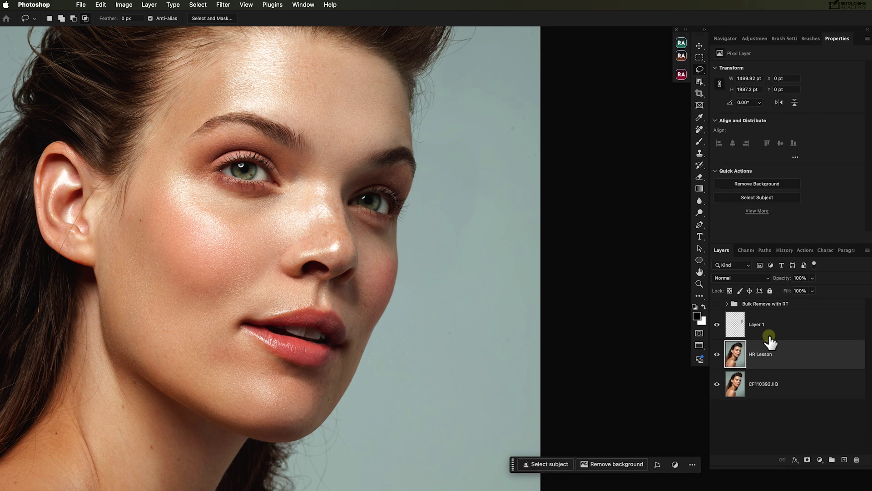
# - Compare the image with and without the stamped patch on Layer 1
pyautogui.click(756, 320)
pyautogui.click(747, 250)
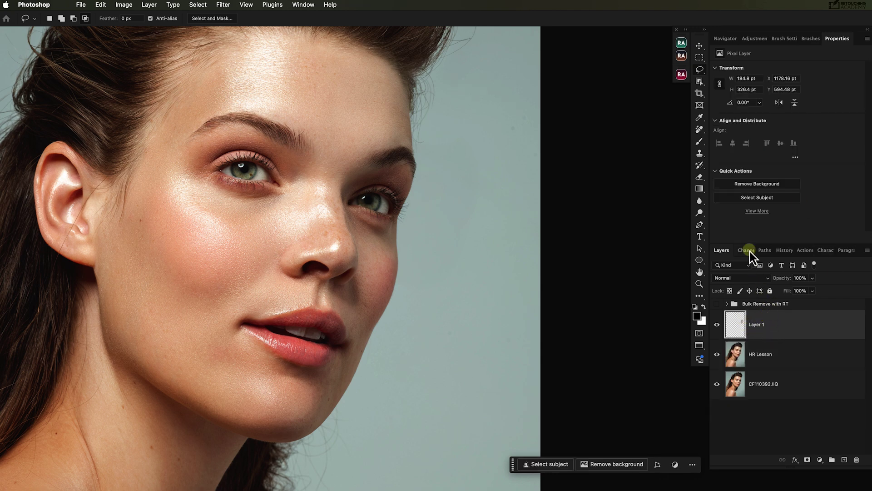
pyautogui.click(716, 324)
pyautogui.click(716, 325)
pyautogui.click(717, 324)
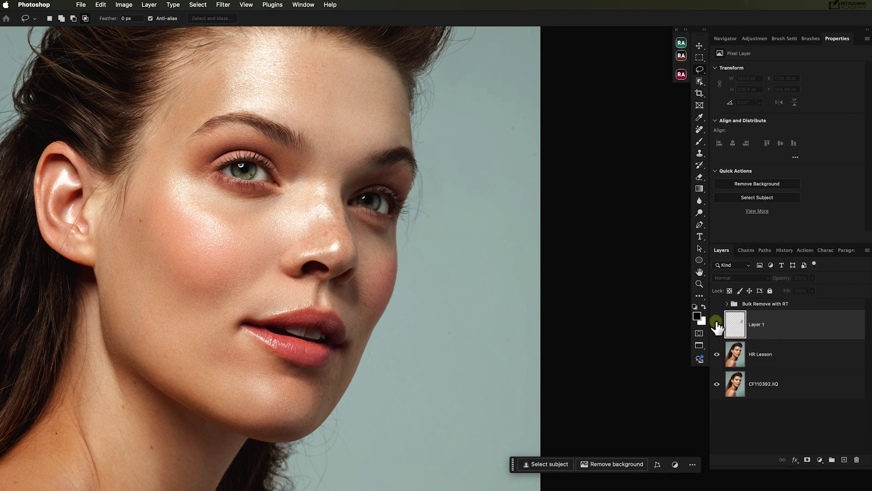
pyautogui.click(716, 324)
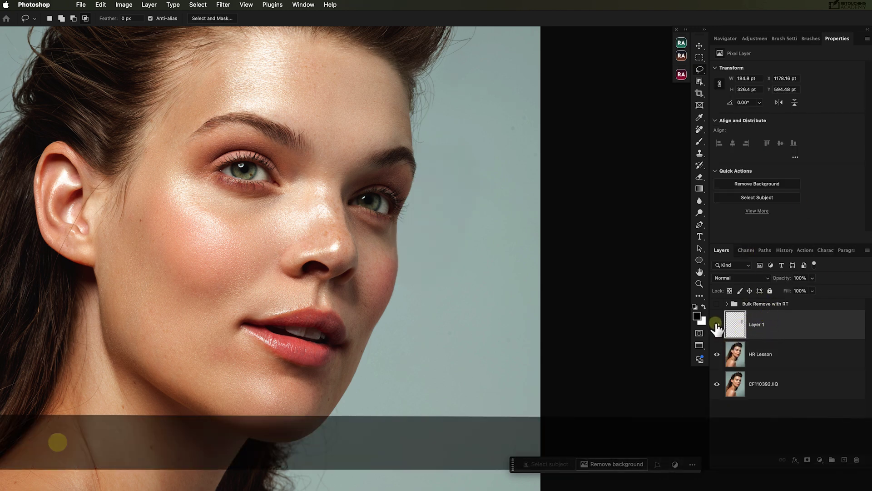
# - Add a layer mask to Layer 1 and invert it to black
pyautogui.click(807, 459)
pyautogui.press('super+i')
pyautogui.press('super+equal')
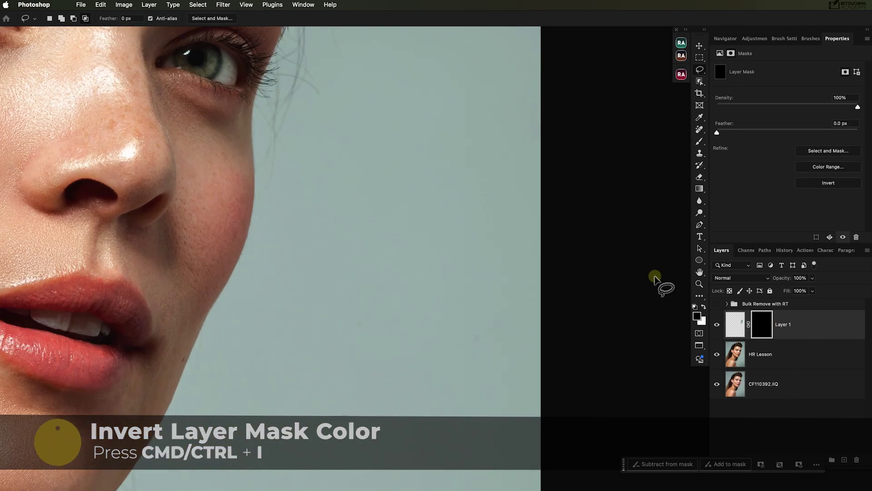
# - Paint white on Layer 1's mask beside the far brow with a soft 200 px brush at 40% flow, reducing it to 100 px
pyautogui.click(726, 39)
pyautogui.moveTo(827, 142)
pyautogui.mouseDown()
pyautogui.moveTo(840, 144)
pyautogui.moveTo(814, 135)
pyautogui.mouseUp()
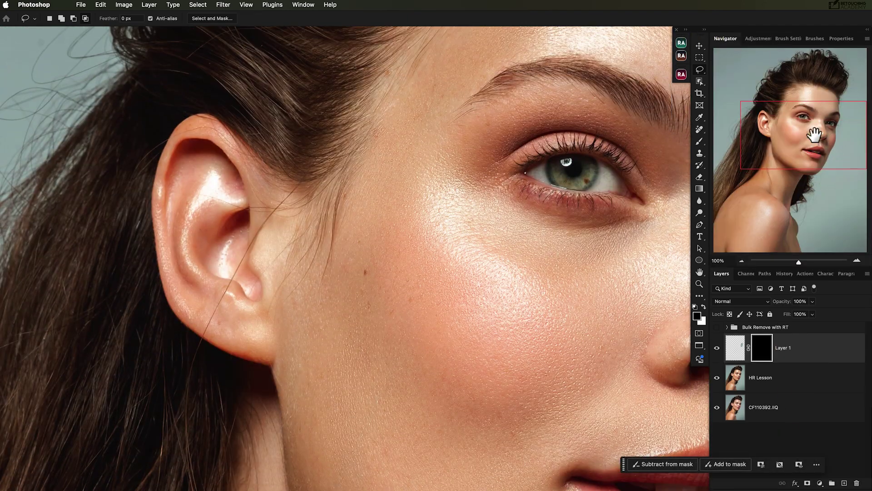
pyautogui.moveTo(540, 254); pyautogui.dragTo(345, 272)
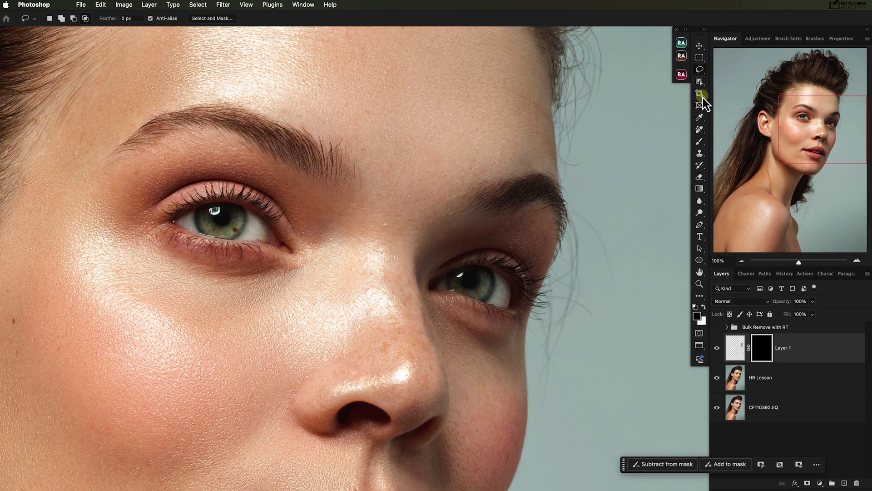
pyautogui.click(681, 55)
pyautogui.click(659, 111)
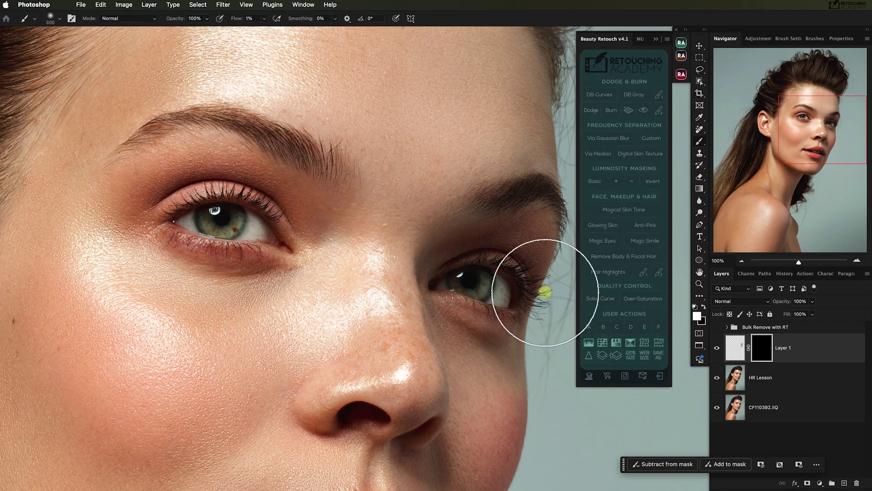
pyautogui.press('[')
pyautogui.press('[')
pyautogui.hscroll(10, 551, 345)
pyautogui.hotkey('shift', '4')
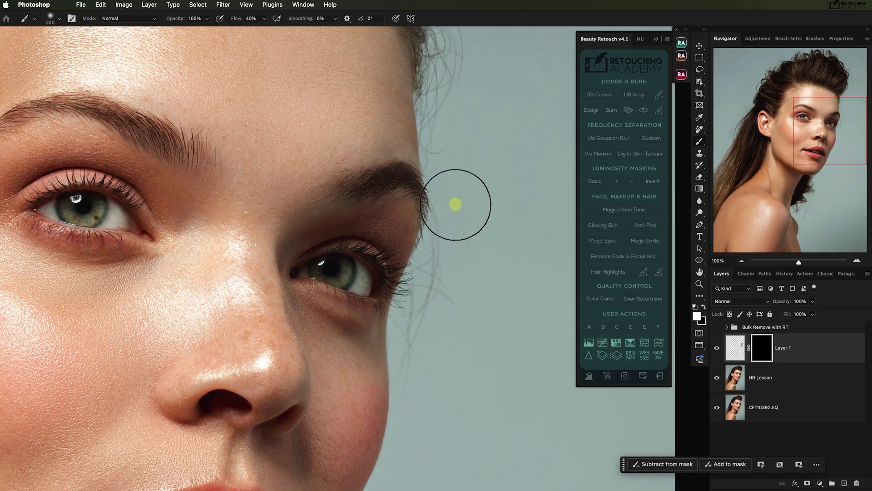
pyautogui.scroll(-3, 455, 204)
pyautogui.press('[')
pyautogui.press('[')
pyautogui.press('[')
pyautogui.press('[')
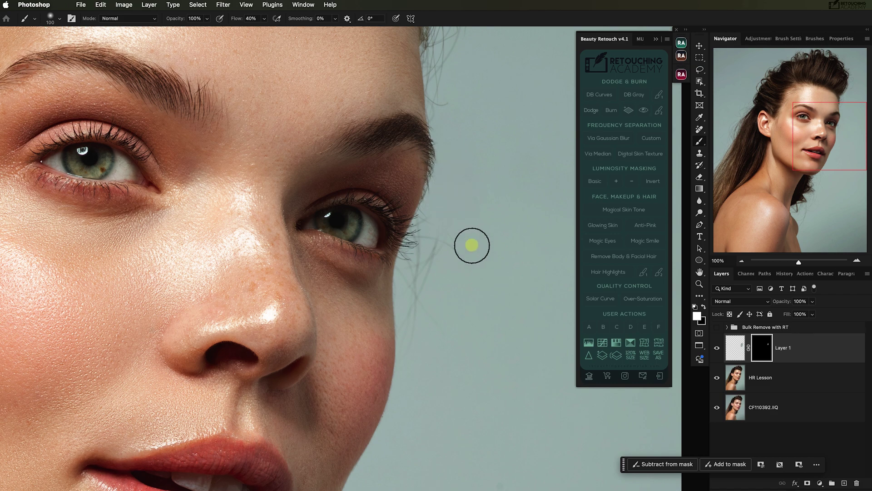
# - Paint Layer 1's mask along the far lashes and cheek with brushes from 80 down to 40 px, and compare with the original
pyautogui.press('[')
pyautogui.press('[')
pyautogui.press('[')
pyautogui.press('[')
pyautogui.press('[')
pyautogui.press('[')
pyautogui.press('[')
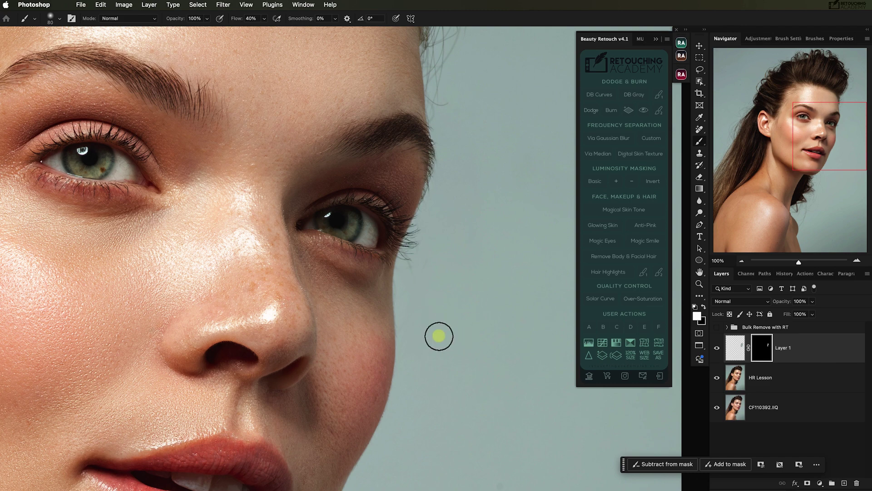
pyautogui.press(']')
pyautogui.press(']')
pyautogui.press(']')
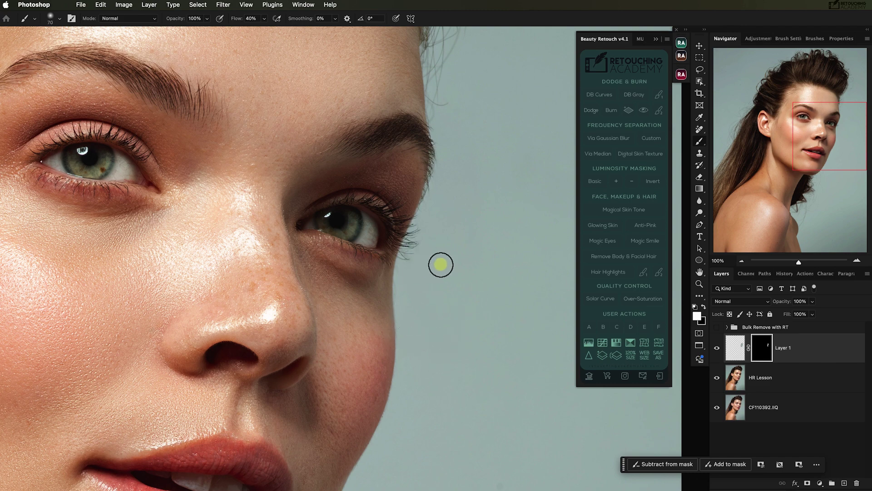
pyautogui.press('[')
pyautogui.press('[')
pyautogui.press('[')
pyautogui.press('[')
pyautogui.click(718, 348)
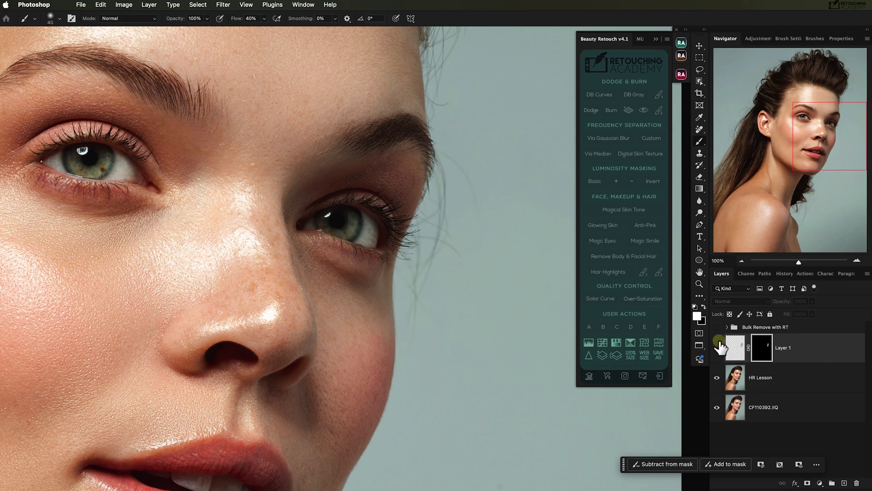
pyautogui.click(718, 347)
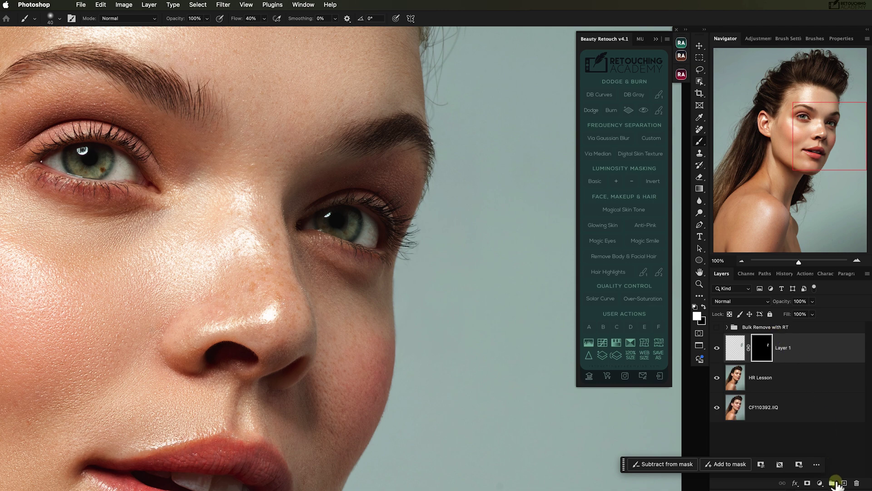
# - Create a new layer and try painting far-eye lashes with Brow & Lash Brush - Short at 2 px in a sampled lash colour
pyautogui.click(844, 483)
pyautogui.click(35, 18)
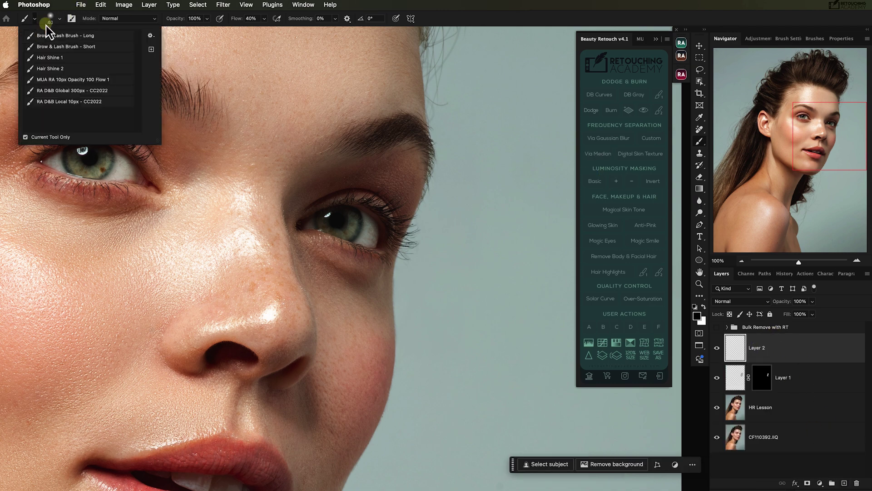
pyautogui.click(56, 46)
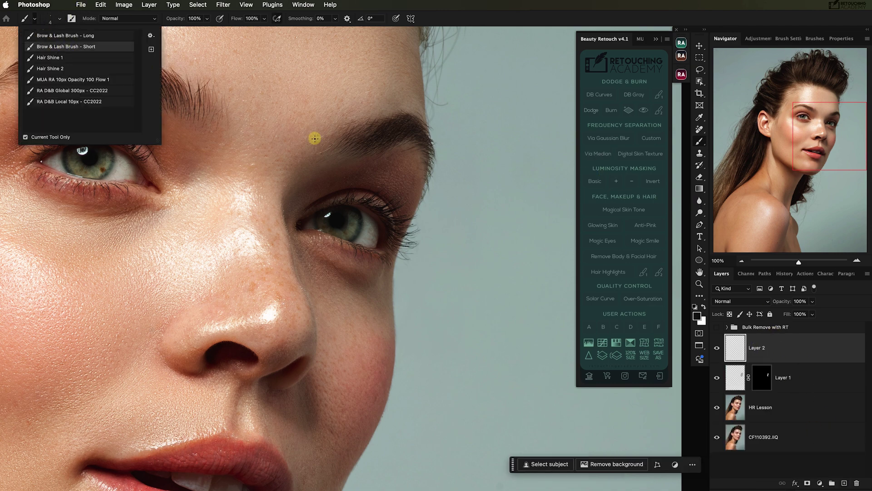
pyautogui.keyDown('alt'); pyautogui.click(380, 210); pyautogui.keyUp('alt')
pyautogui.press('[')
pyautogui.press('[')
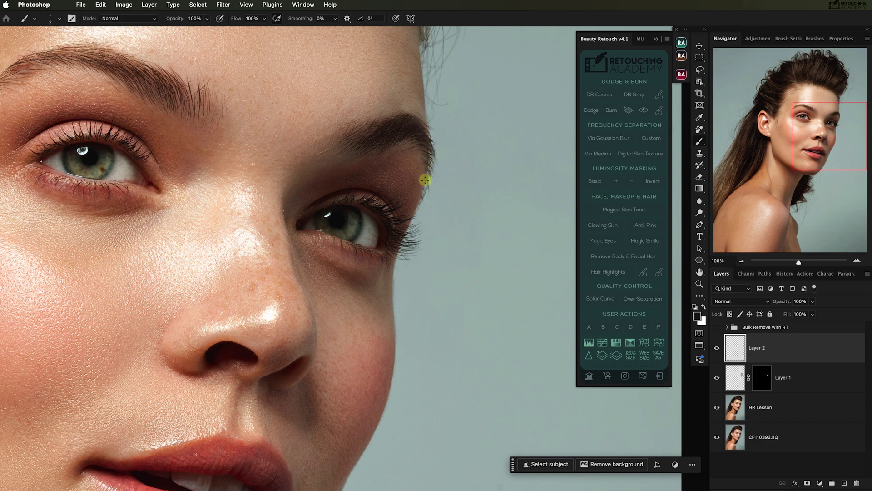
# - Undo the trial lash strokes and repaint the far eye's outer lashes at 3 px, 100% opacity and 74% flow
pyautogui.press('super+alt+z')
pyautogui.press('super+z')
pyautogui.click(264, 19)
pyautogui.click(253, 30)
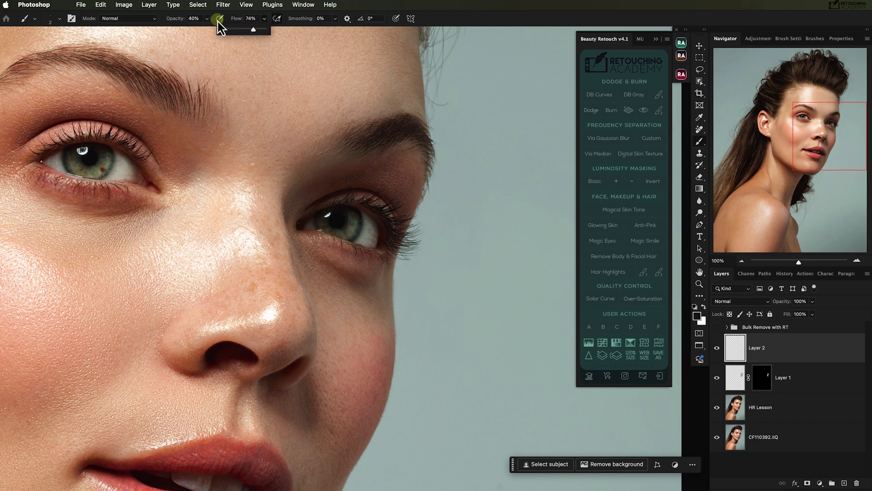
pyautogui.click(207, 19)
pyautogui.click(232, 30)
pyautogui.click(424, 169)
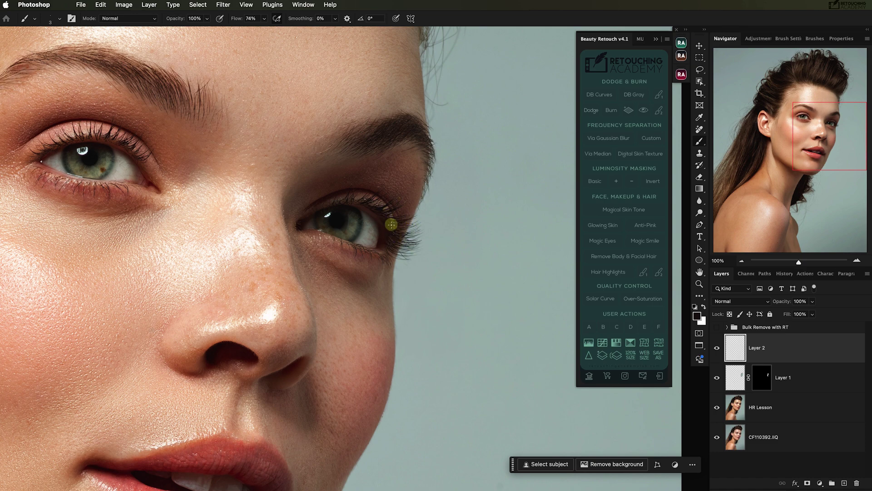
# - Group Layer 1 and Layer 2 and name the group Bulk Remove with Gen AI
pyautogui.moveTo(798, 263); pyautogui.dragTo(790, 263)
pyautogui.scroll(-4, 535, 332)
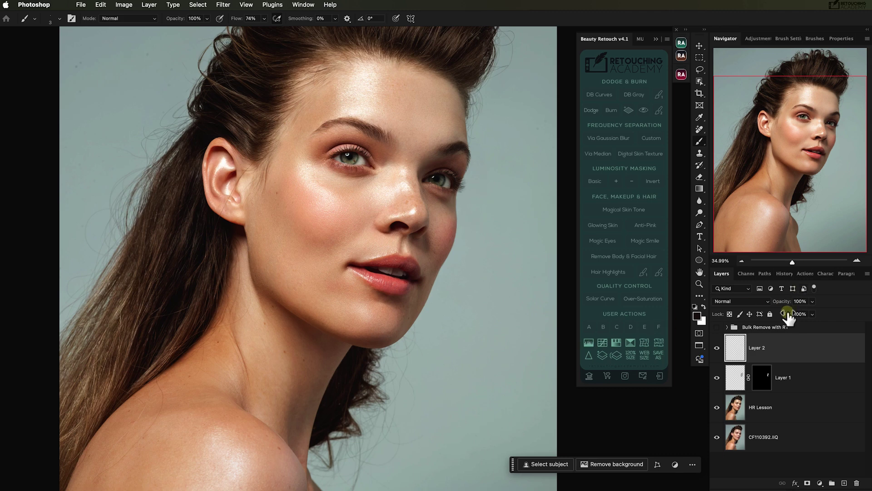
pyautogui.keyDown('shift'); pyautogui.click(806, 383); pyautogui.keyUp('shift')
pyautogui.moveTo(806, 383); pyautogui.dragTo(832, 483)
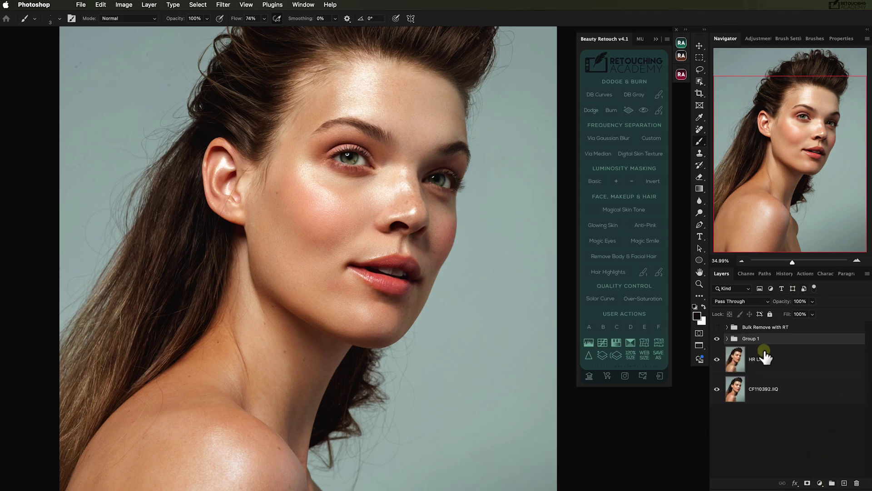
pyautogui.click(718, 338)
pyautogui.press('Return')
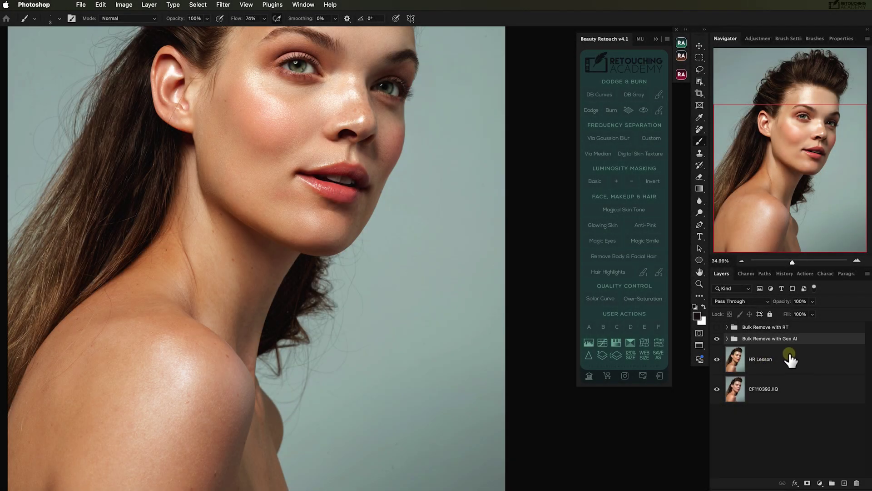
# - Select the whole model on the HR Lesson layer with the Object Selection tool
pyautogui.click(730, 358)
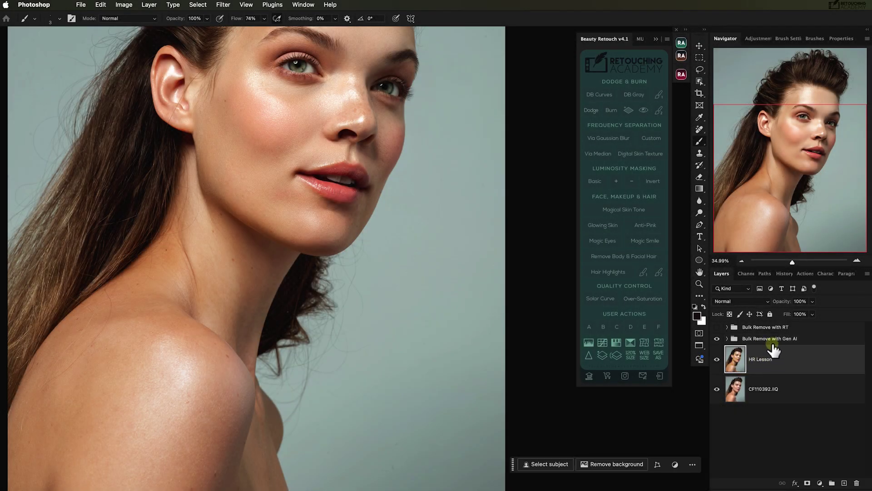
pyautogui.scroll(-1, 712, 282)
pyautogui.hscroll(1, 712, 282)
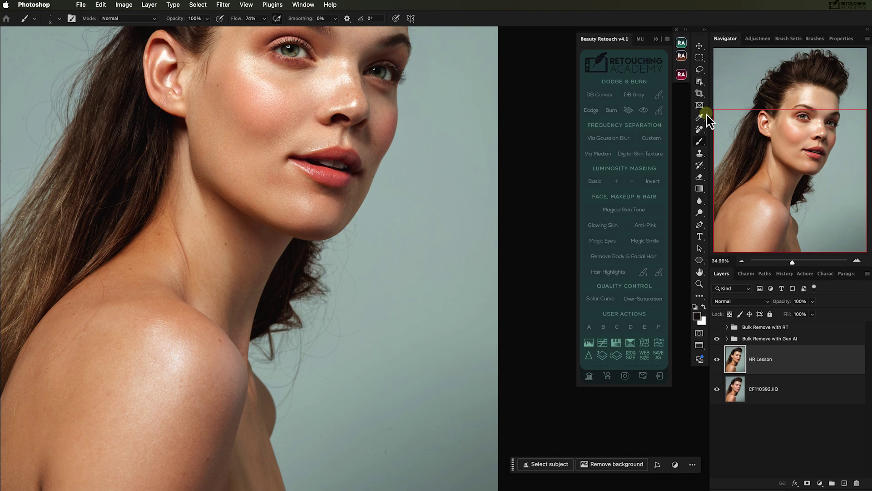
pyautogui.click(699, 81)
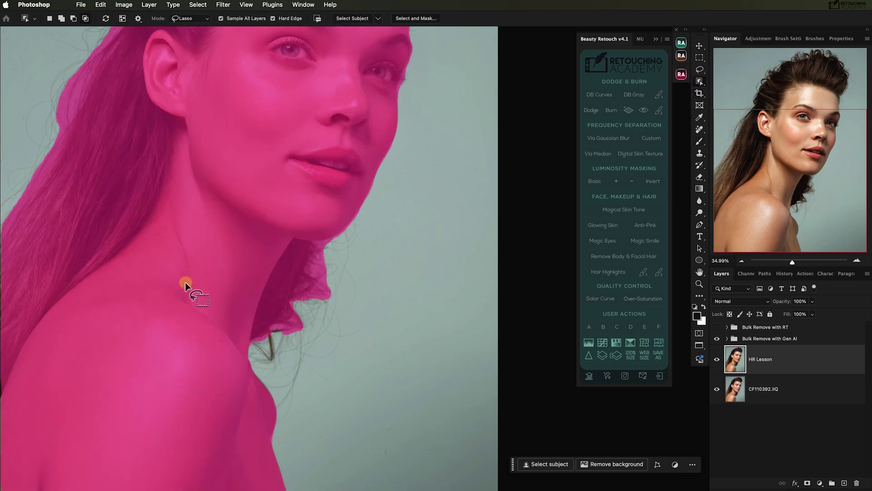
pyautogui.click(186, 282)
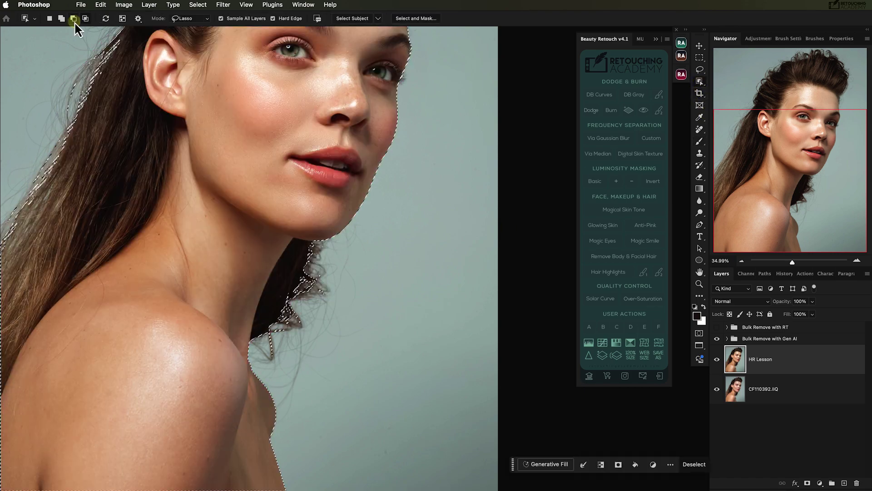
# - Subtract the hair hanging behind the neck from the model selection using the Object Selection and Lasso tools
pyautogui.click(73, 19)
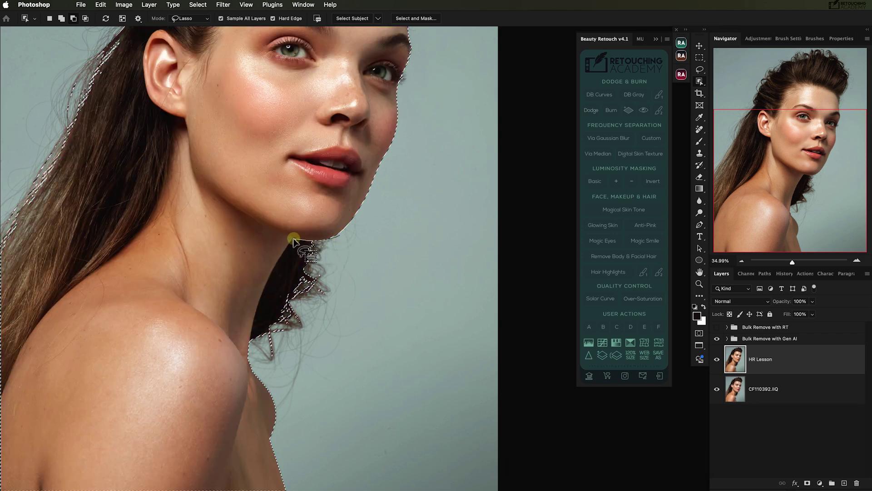
pyautogui.moveTo(293, 239)
pyautogui.mouseDown()
pyautogui.moveTo(252, 300)
pyautogui.moveTo(241, 353)
pyautogui.moveTo(269, 418)
pyautogui.moveTo(385, 415)
pyautogui.moveTo(363, 218)
pyautogui.moveTo(353, 261)
pyautogui.mouseUp()
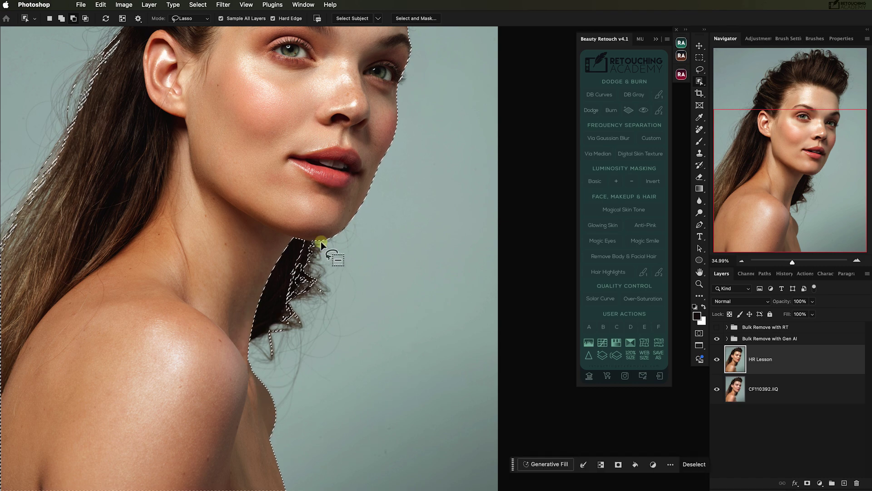
pyautogui.click(699, 71)
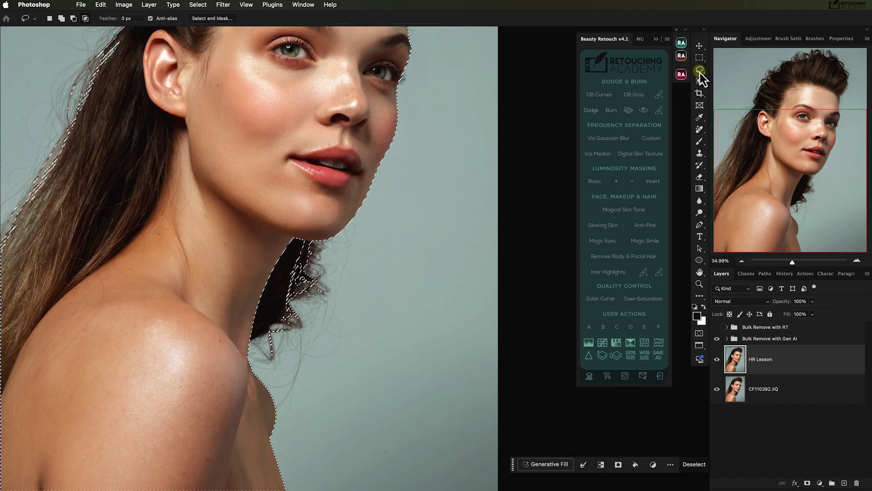
pyautogui.click(73, 18)
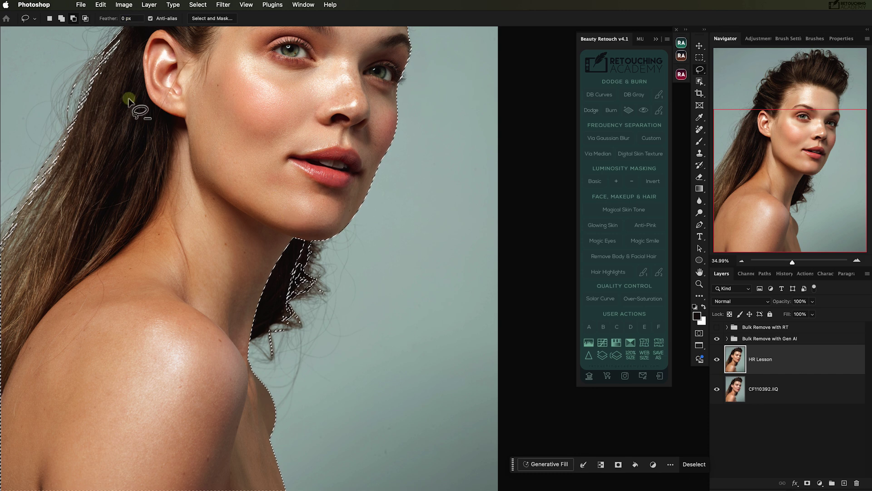
pyautogui.moveTo(334, 236)
pyautogui.mouseDown()
pyautogui.moveTo(302, 237)
pyautogui.moveTo(256, 324)
pyautogui.mouseUp()
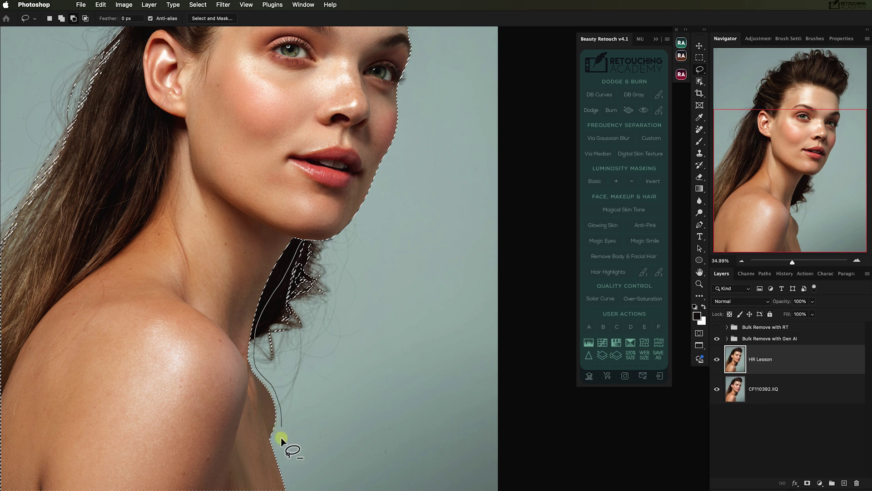
pyautogui.moveTo(281, 437)
pyautogui.mouseDown()
pyautogui.moveTo(342, 447)
pyautogui.moveTo(410, 284)
pyautogui.mouseUp()
pyautogui.moveTo(357, 230); pyautogui.dragTo(332, 239)
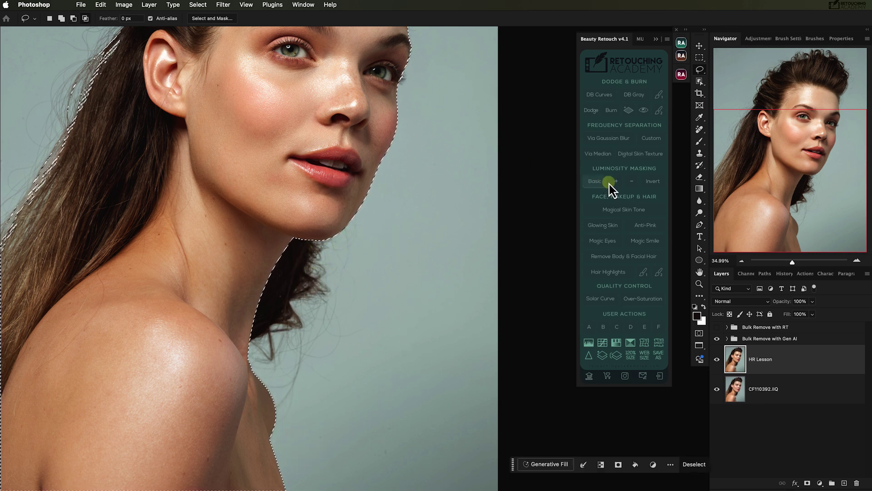
# - Invert the selection and intersect it with a lasso loop around the hair behind the neck, with HR Lesson active
pyautogui.click(655, 189)
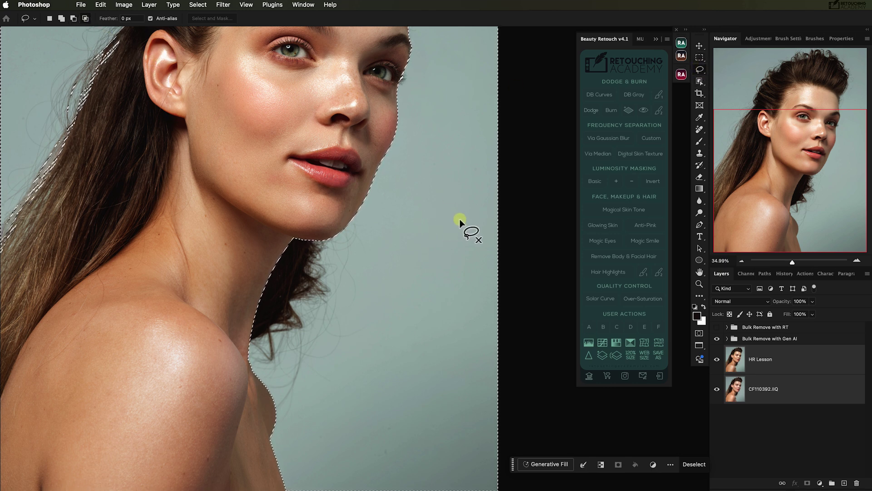
pyautogui.moveTo(460, 219)
pyautogui.mouseDown()
pyautogui.moveTo(324, 201)
pyautogui.moveTo(276, 219)
pyautogui.moveTo(232, 289)
pyautogui.mouseUp()
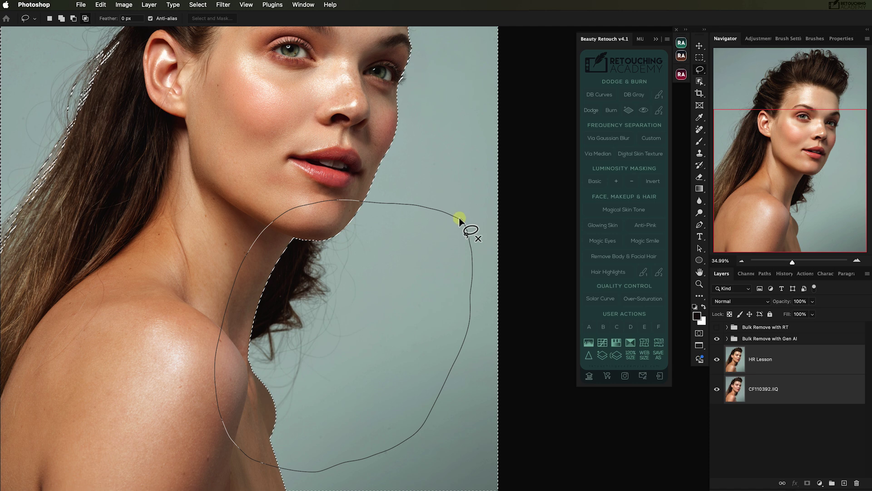
pyautogui.moveTo(460, 219); pyautogui.dragTo(460, 220)
pyautogui.click(772, 363)
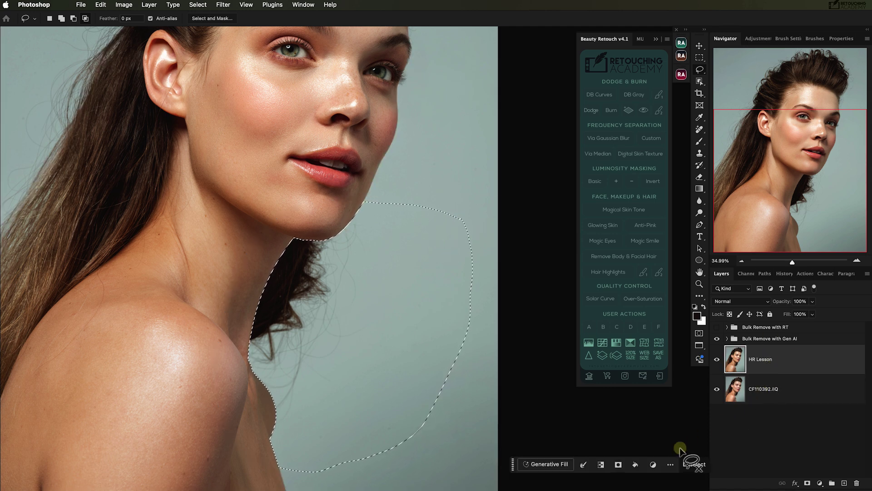
# - Run Generative Fill on the selection without a prompt and keep the first variation after comparing all three
pyautogui.click(550, 463)
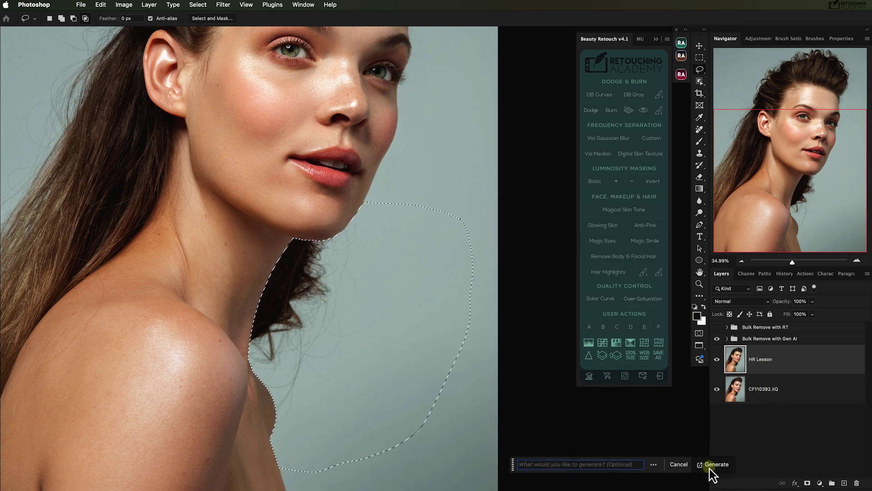
pyautogui.click(710, 468)
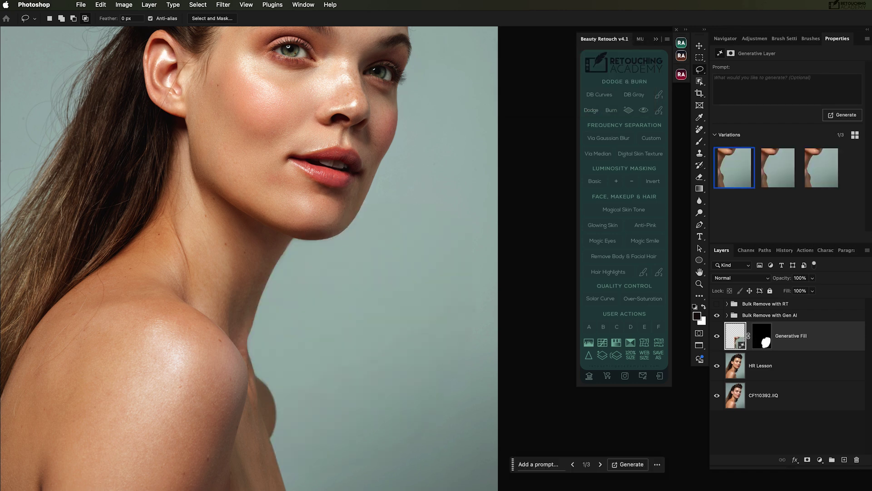
pyautogui.click(775, 172)
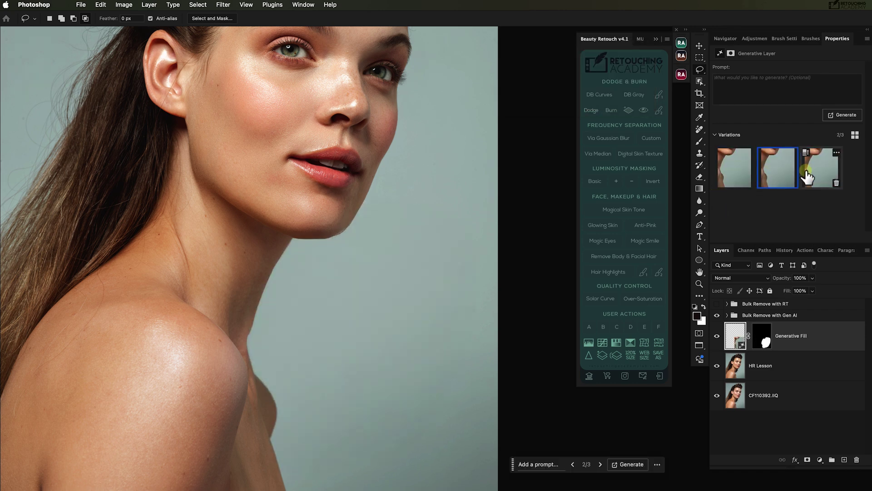
pyautogui.click(820, 174)
pyautogui.click(772, 171)
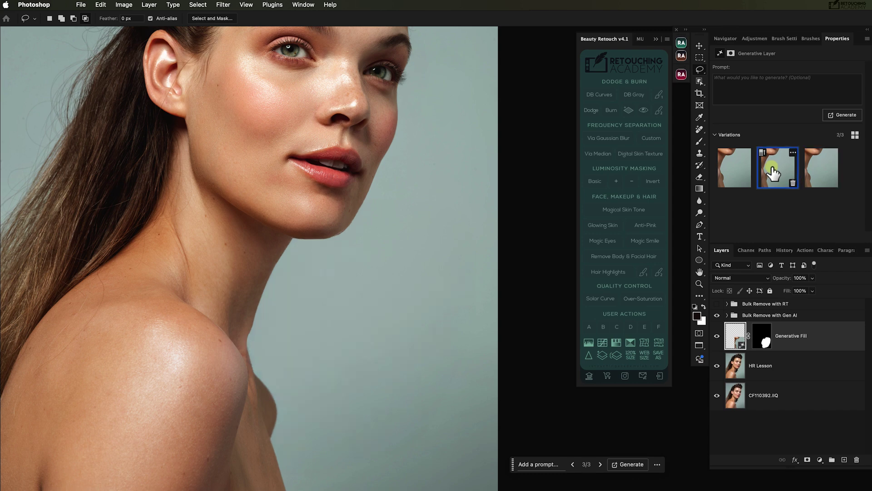
pyautogui.click(734, 169)
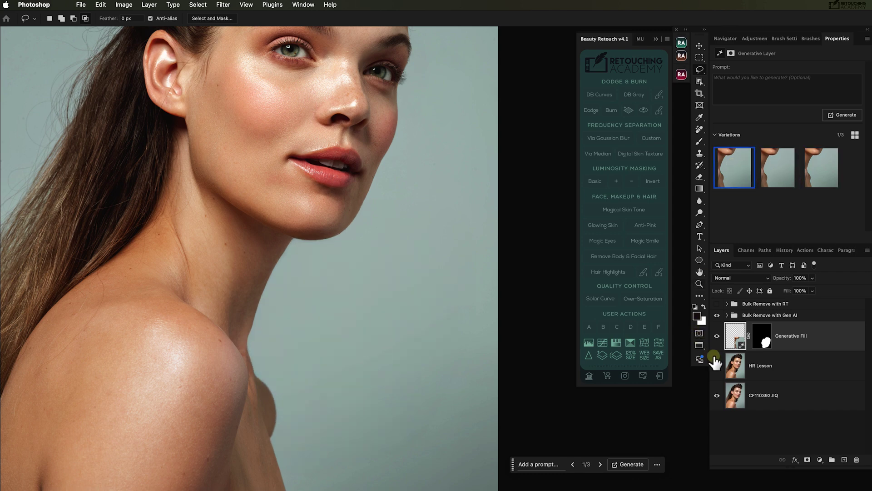
# - Compare the image with and without the Generative Fill layer and move that layer above the Bulk Remove with Gen AI group
pyautogui.click(716, 337)
pyautogui.click(716, 337)
pyautogui.click(717, 337)
pyautogui.click(717, 337)
pyautogui.moveTo(722, 336); pyautogui.dragTo(740, 313)
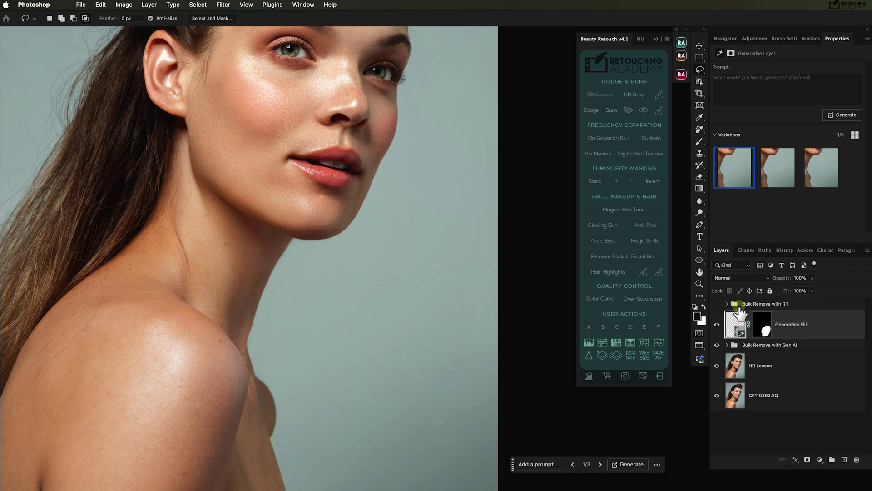
# - Convert the fill to pixels by applying its mask on a stamped copy and merging that copy with the Generative Fill layer
pyautogui.click(627, 351)
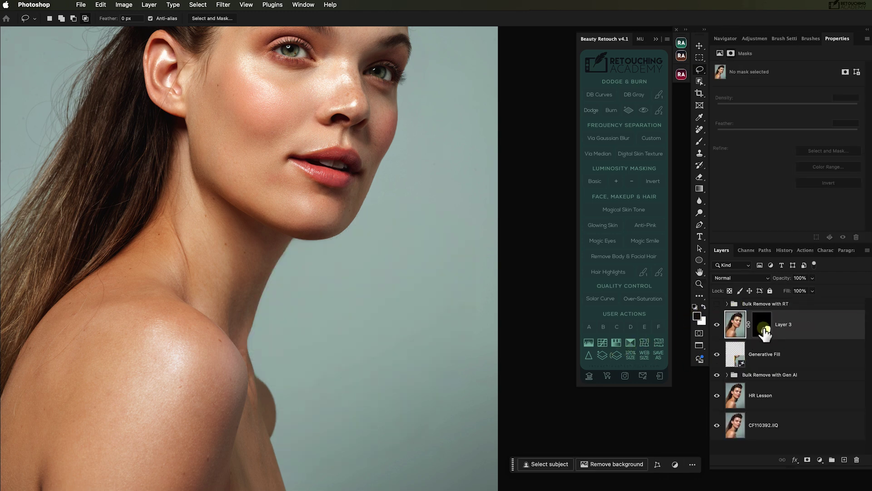
pyautogui.rightClick(763, 325)
pyautogui.click(772, 353)
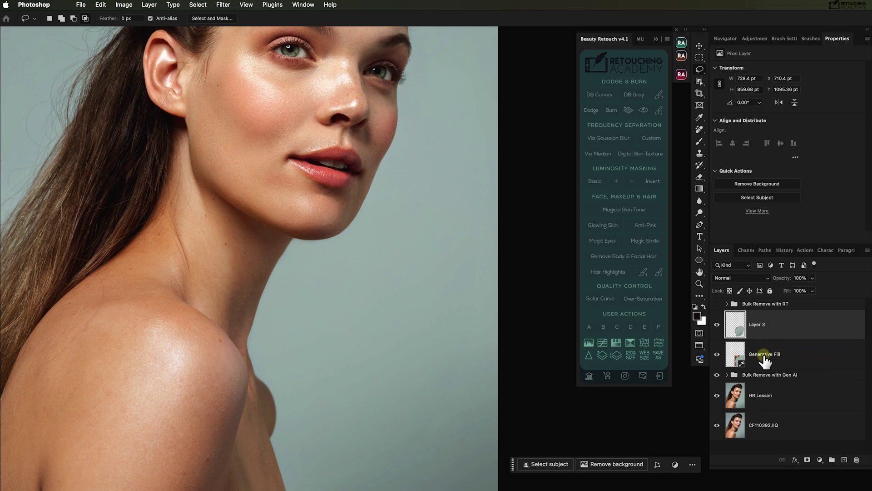
pyautogui.keyDown('shift'); pyautogui.click(767, 354); pyautogui.keyUp('shift')
pyautogui.press('super+e')
pyautogui.click(717, 325)
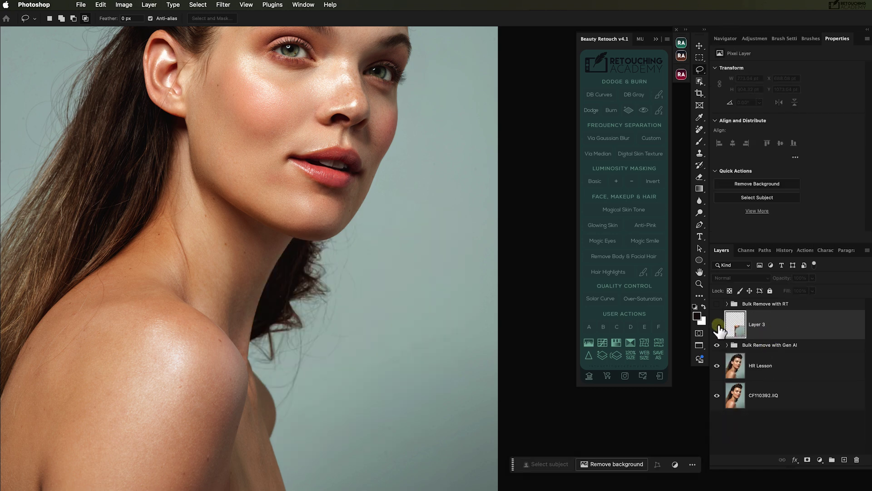
pyautogui.click(717, 325)
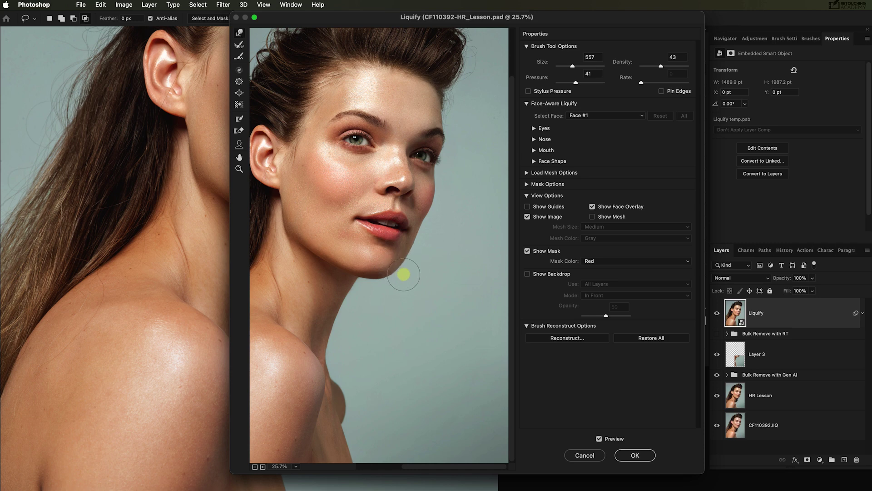
# - Compare the Liquify preview with the original shape and apply the Liquify changes
pyautogui.click(598, 439)
pyautogui.click(599, 439)
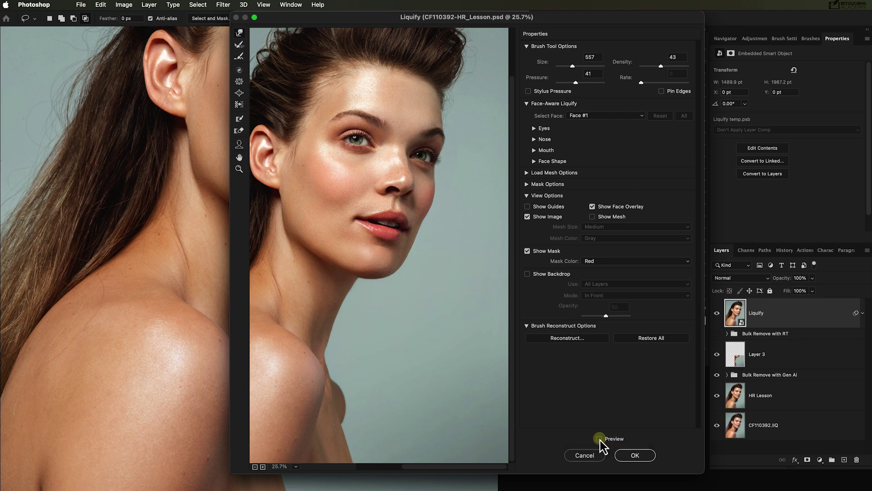
pyautogui.click(635, 455)
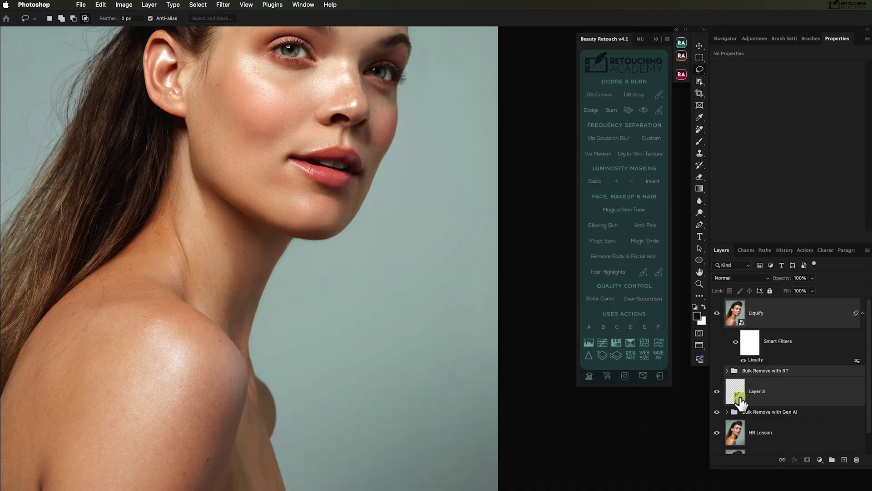
# - Load Layer 3's outline as a selection and turn it into a layer mask on the Liquify layer
pyautogui.click(741, 396)
pyautogui.keyDown('super'); pyautogui.click(741, 396); pyautogui.keyUp('super')
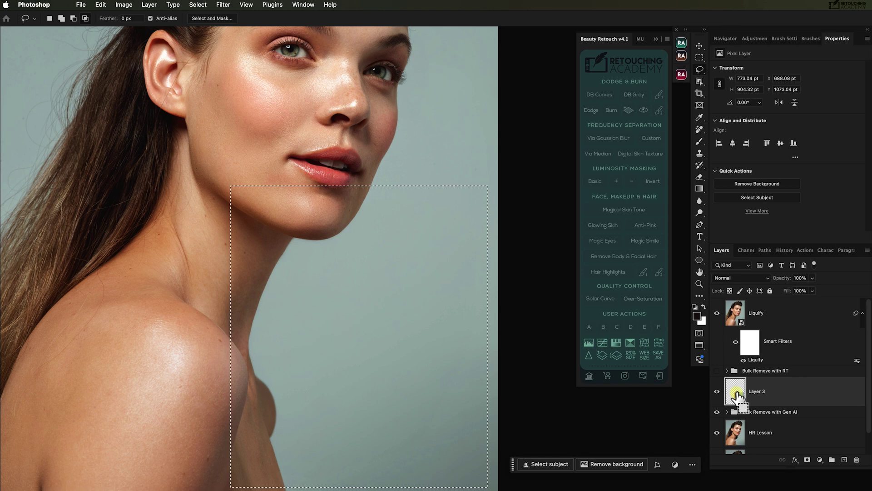
pyautogui.click(750, 313)
pyautogui.click(807, 459)
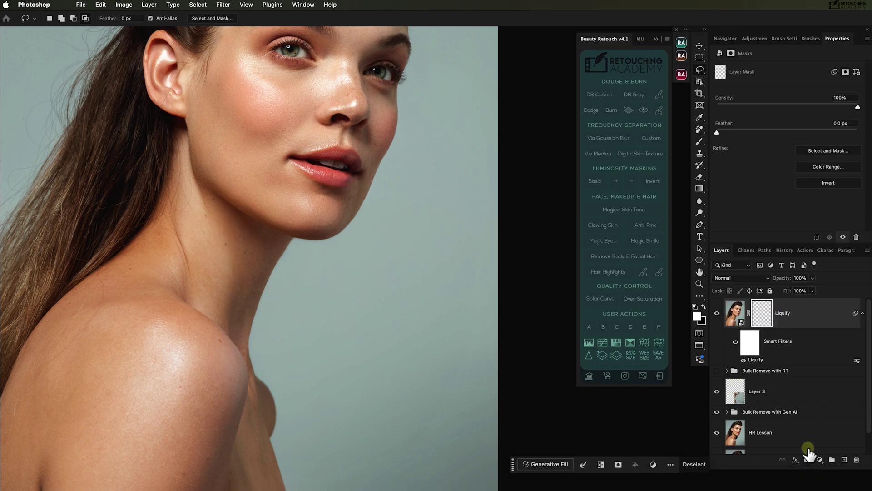
# - Rasterize the Liquify smart object and apply its layer mask
pyautogui.rightClick(795, 317)
pyautogui.click(826, 489)
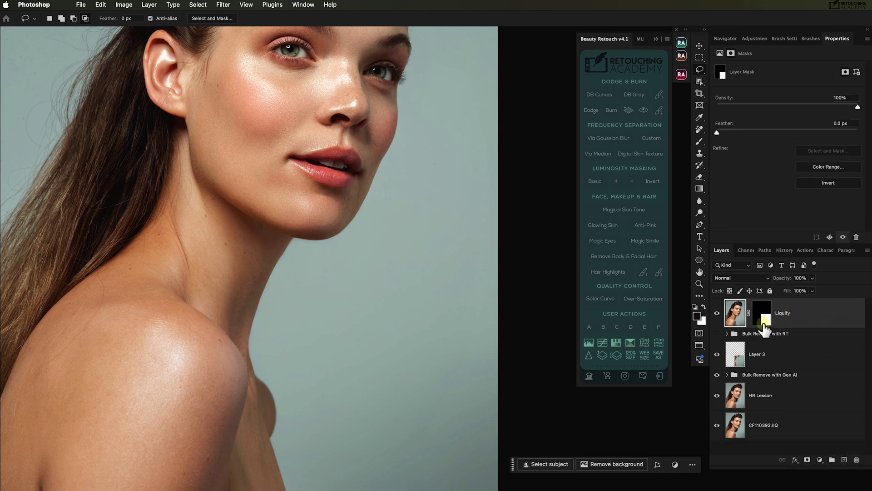
pyautogui.rightClick(764, 323)
pyautogui.click(785, 348)
pyautogui.click(782, 347)
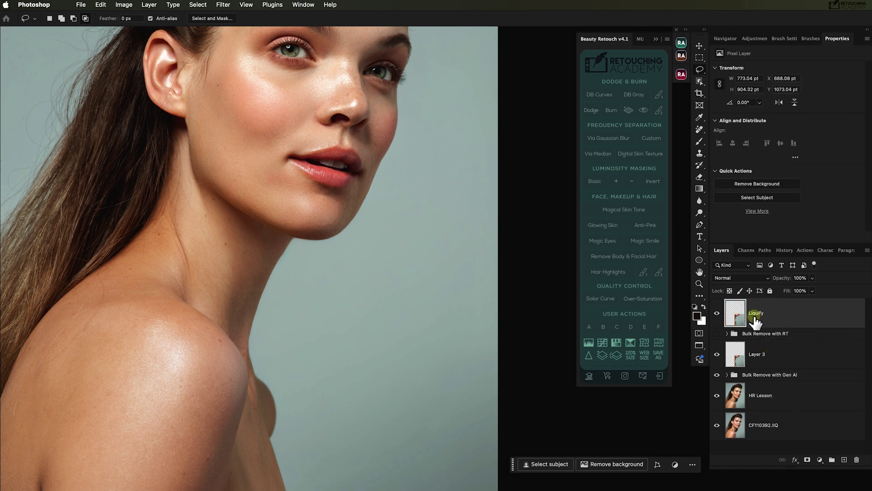
# - Place the Liquify layer directly above Layer 3 and group both as Bulk Remove with Gen AI, comparing before and after
pyautogui.moveTo(737, 312); pyautogui.dragTo(732, 338)
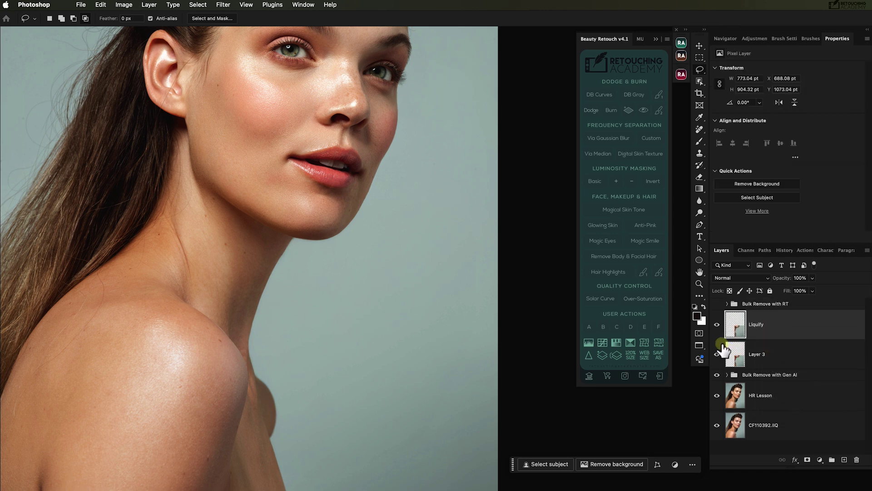
pyautogui.click(718, 324)
pyautogui.keyDown('shift'); pyautogui.click(766, 353); pyautogui.keyUp('shift')
pyautogui.press('super+g')
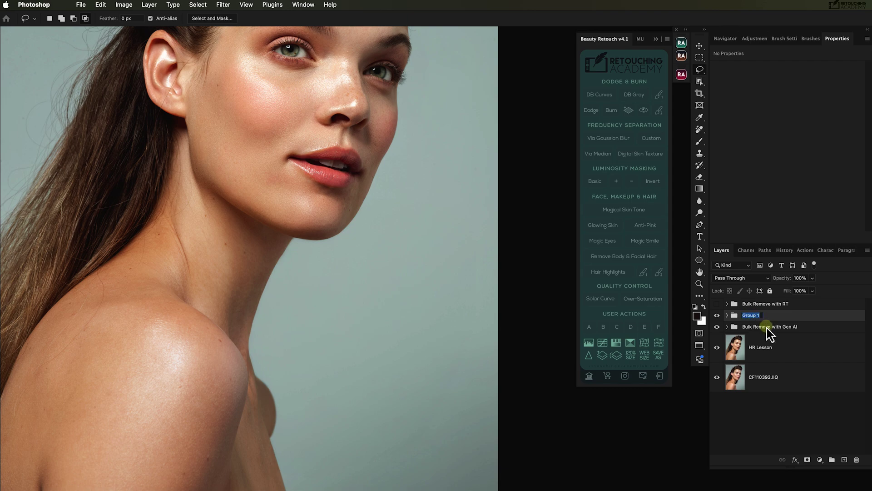
pyautogui.doubleClick(774, 327)
pyautogui.press('super+c')
pyautogui.doubleClick(751, 315)
pyautogui.press('super+v')
pyautogui.press('Return')
pyautogui.click(717, 315)
pyautogui.click(716, 315)
pyautogui.click(717, 313)
pyautogui.click(717, 313)
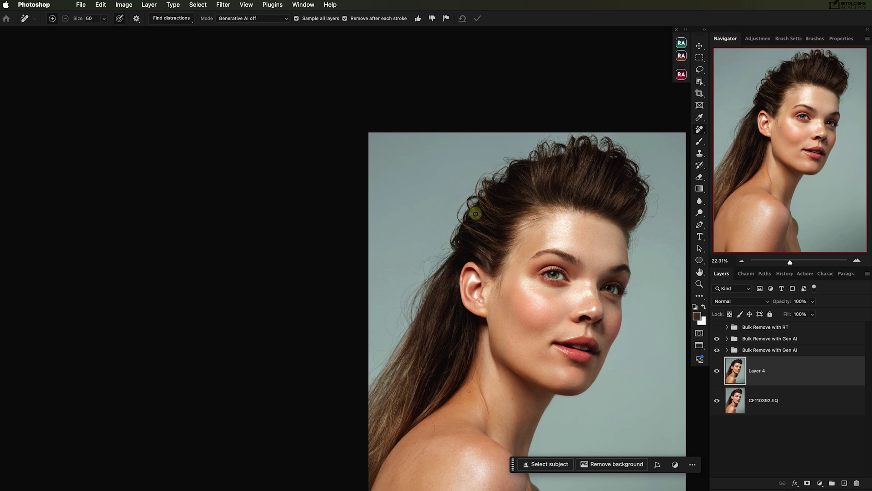
# - Select the long hair behind the ear on Layer 4 and add the neighbouring background with the Lasso tool
pyautogui.click(699, 69)
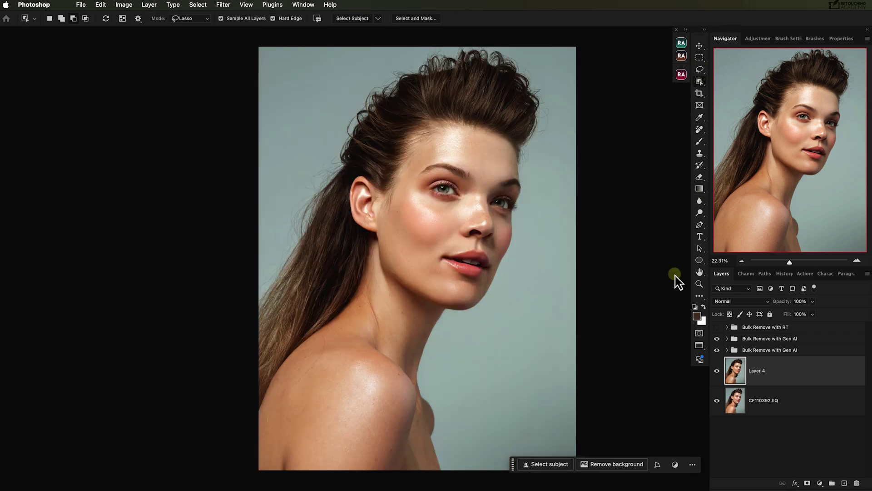
pyautogui.moveTo(336, 154)
pyautogui.mouseDown()
pyautogui.moveTo(233, 373)
pyautogui.moveTo(360, 218)
pyautogui.moveTo(363, 175)
pyautogui.mouseUp()
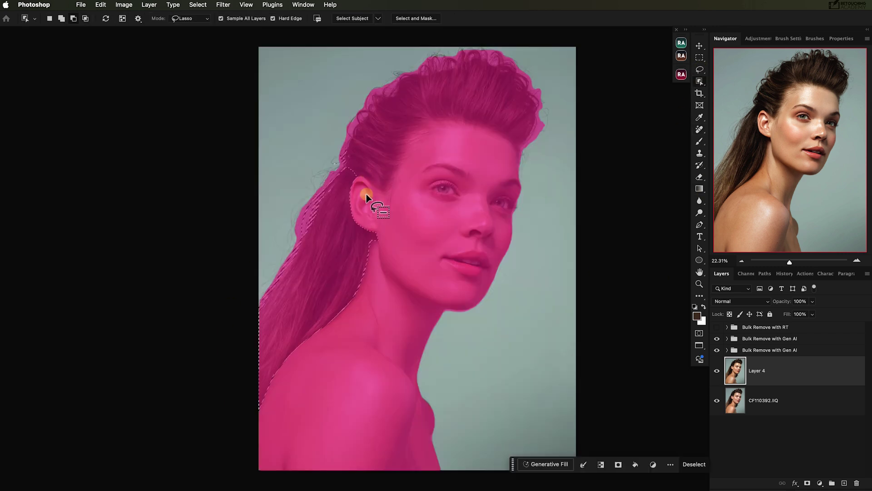
pyautogui.press('l')
pyautogui.click(60, 19)
pyautogui.moveTo(344, 213)
pyautogui.mouseDown()
pyautogui.moveTo(347, 167)
pyautogui.moveTo(239, 359)
pyautogui.moveTo(349, 226)
pyautogui.mouseUp()
# - Try removing the selected long hair with an unprompted Generative Fill and review the three variations
pyautogui.click(545, 464)
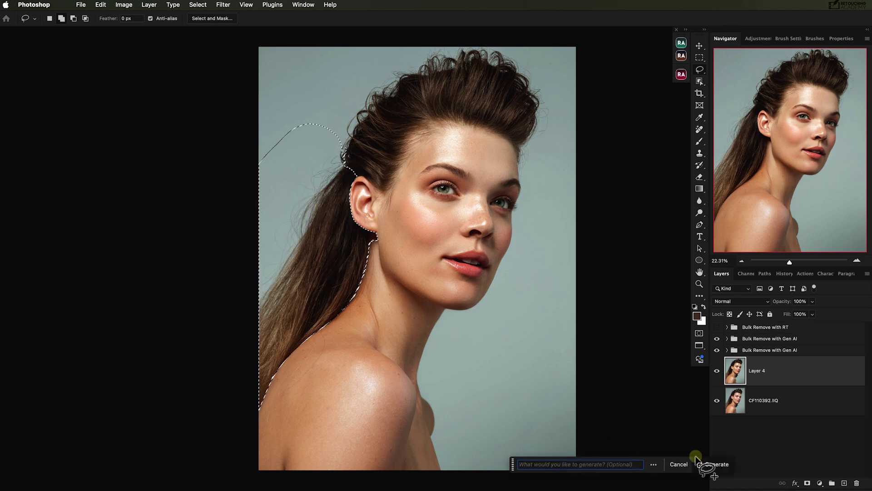
pyautogui.click(711, 462)
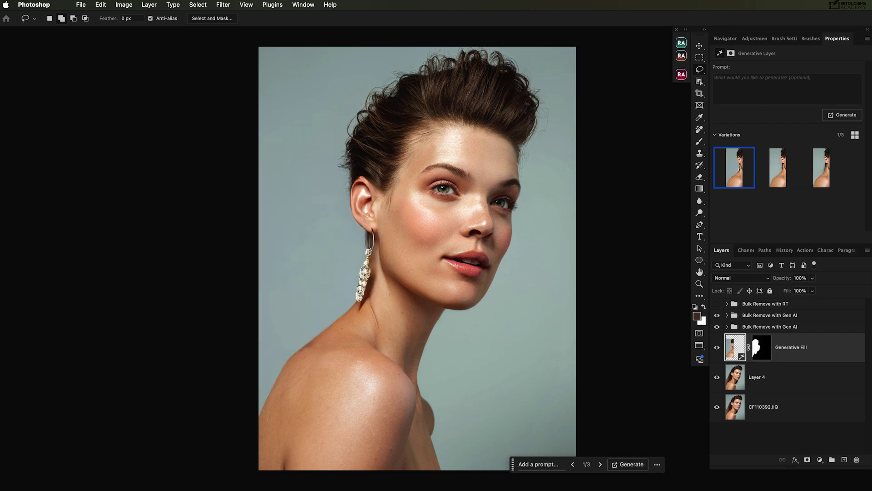
pyautogui.click(786, 169)
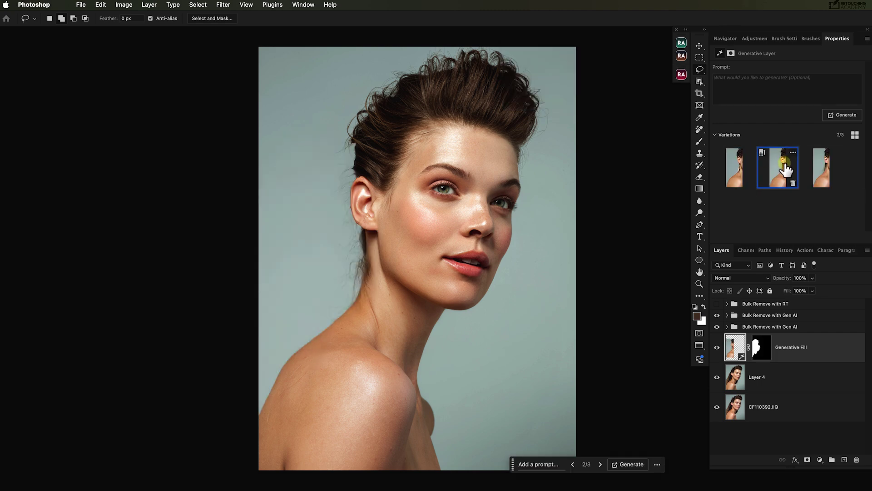
pyautogui.click(827, 178)
pyautogui.click(743, 178)
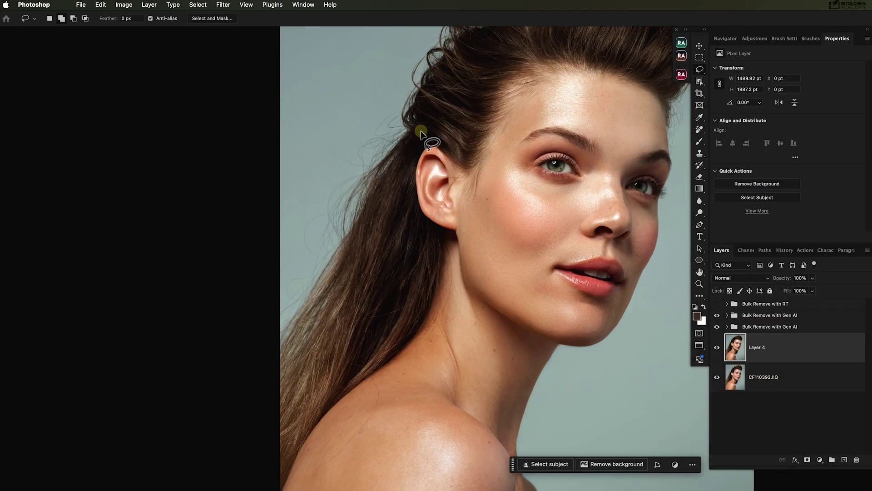
# - Lasso the flyaway outer edge of the long hair with some adjoining background and run Generative Fill without a prompt
pyautogui.moveTo(418, 135)
pyautogui.mouseDown()
pyautogui.moveTo(372, 108)
pyautogui.moveTo(283, 207)
pyautogui.moveTo(229, 384)
pyautogui.moveTo(283, 387)
pyautogui.moveTo(349, 291)
pyautogui.moveTo(418, 135)
pyautogui.mouseUp()
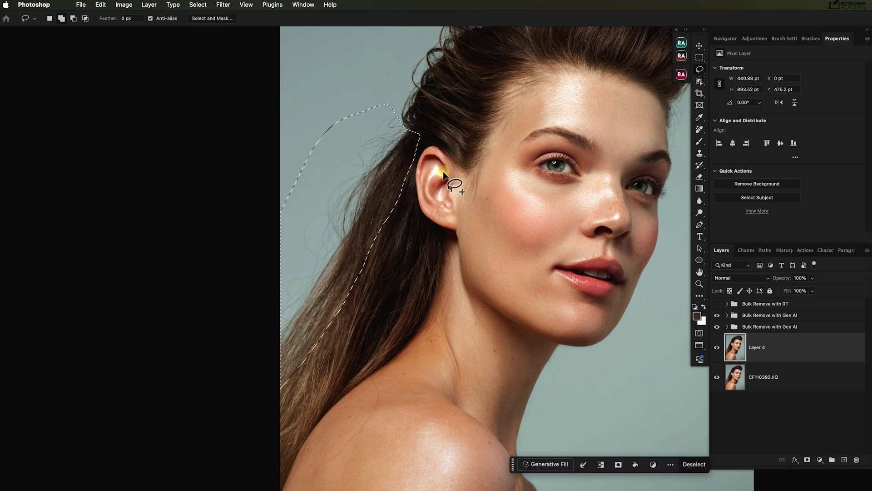
pyautogui.click(525, 464)
pyautogui.click(717, 464)
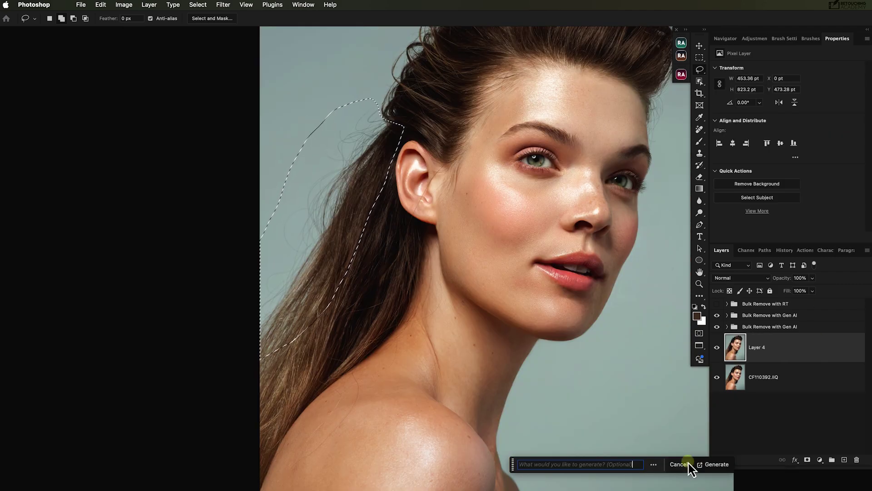
pyautogui.click(699, 464)
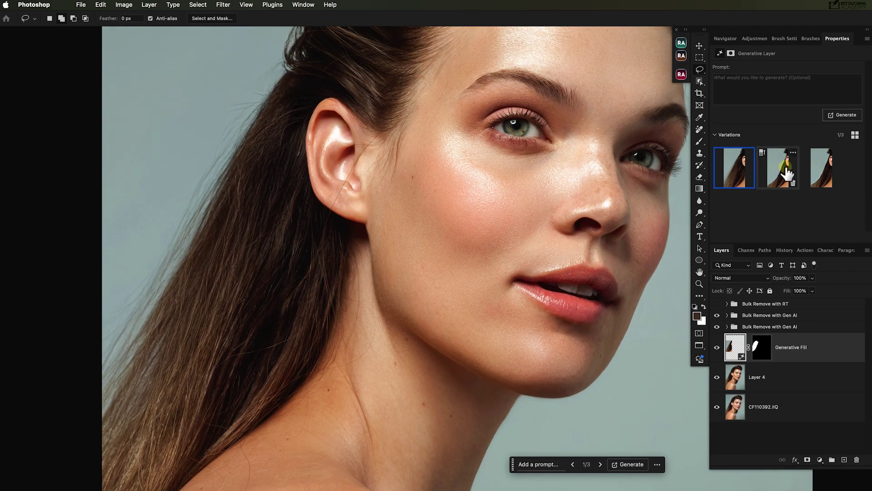
# - Compare the three generated hair-edge variations, keep the first one and check it against the original
pyautogui.click(778, 168)
pyautogui.click(821, 168)
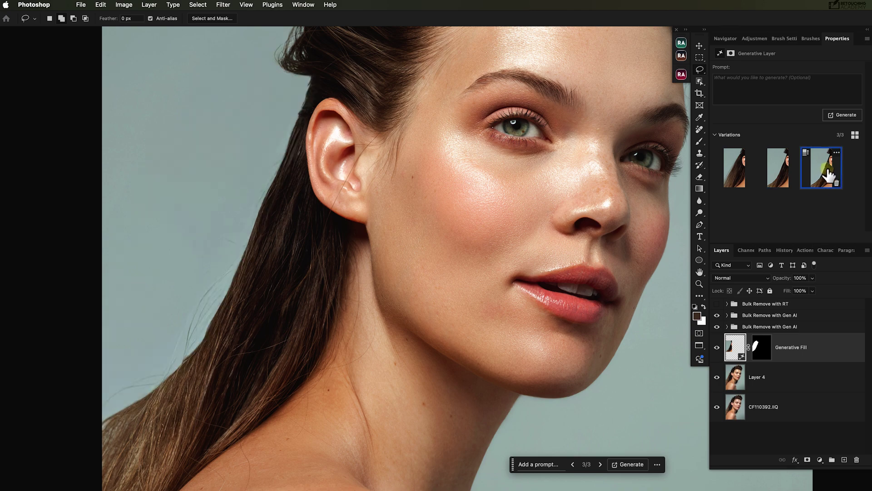
pyautogui.click(739, 177)
pyautogui.click(717, 347)
pyautogui.click(717, 347)
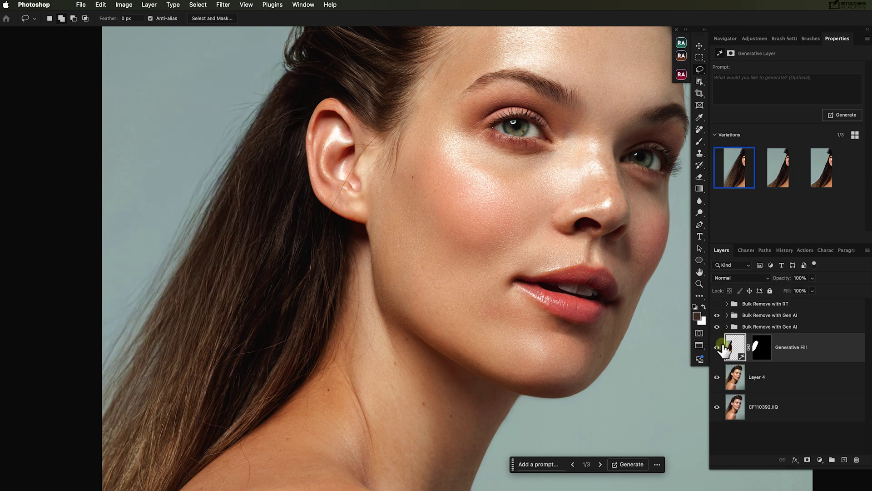
pyautogui.press('super+minus')
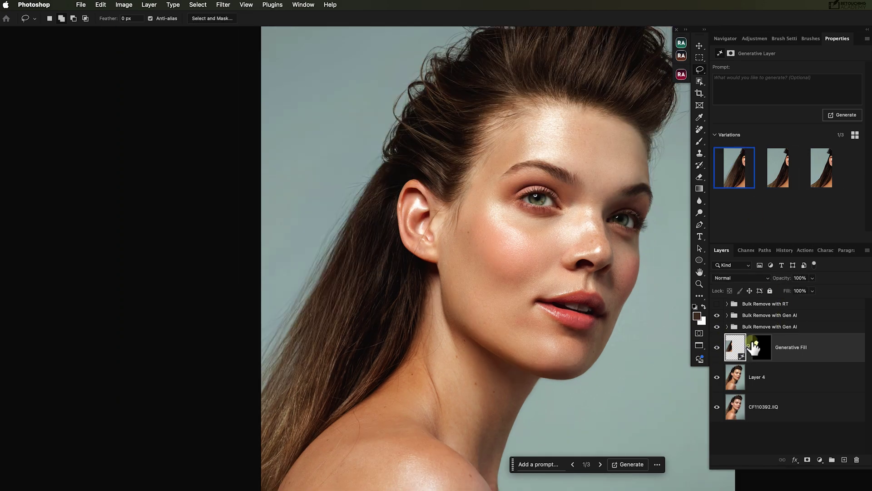
# - Rasterize the Generative Fill layer and apply its layer mask, comparing before and after
pyautogui.rightClick(791, 359)
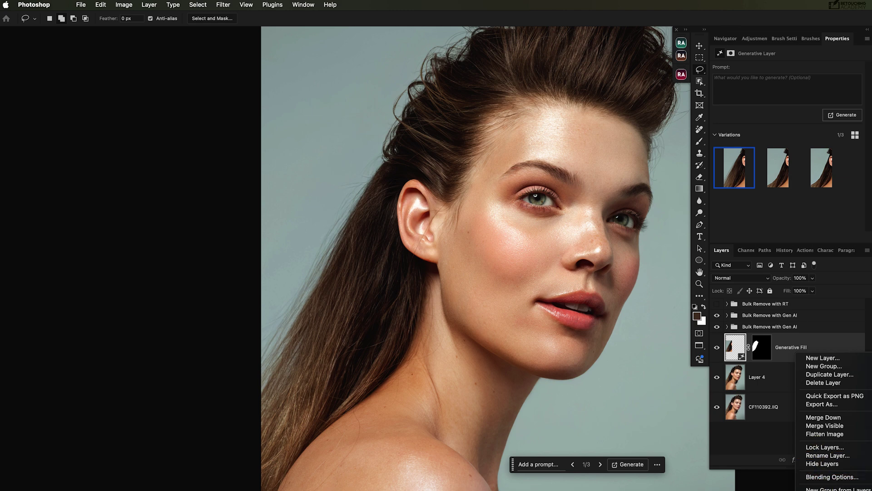
pyautogui.click(823, 490)
pyautogui.rightClick(764, 350)
pyautogui.click(778, 375)
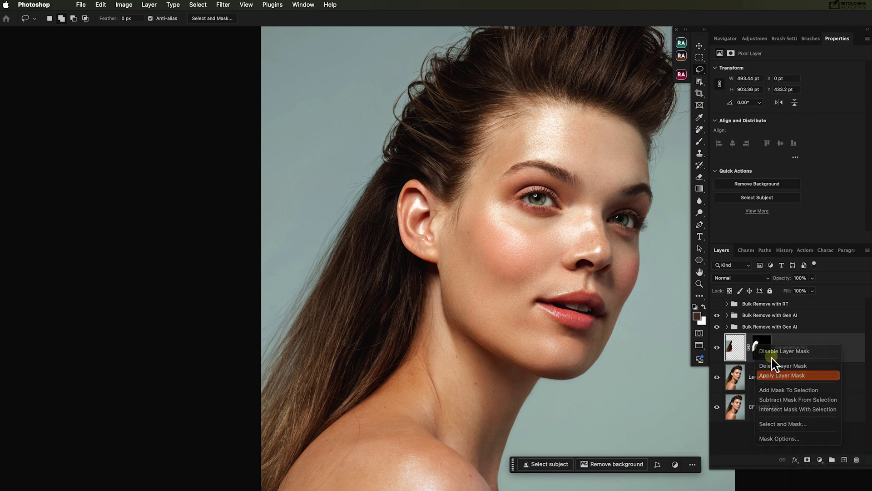
pyautogui.click(716, 348)
pyautogui.click(717, 348)
pyautogui.click(717, 348)
pyautogui.click(716, 348)
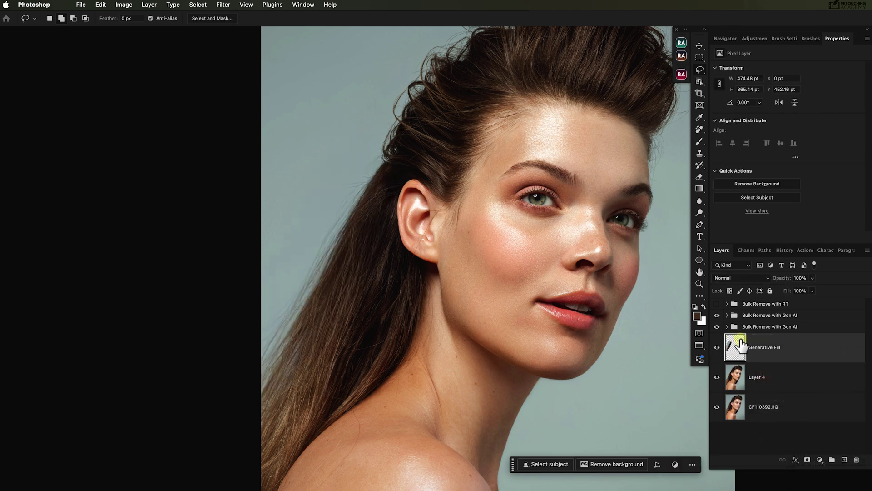
# - Warp the Generative Fill layer, pulling the new hair edge outward to match the original hair shape
pyautogui.press('super+t')
pyautogui.rightClick(377, 248)
pyautogui.click(393, 321)
pyautogui.moveTo(388, 163); pyautogui.dragTo(392, 156)
pyautogui.moveTo(356, 244); pyautogui.dragTo(348, 246)
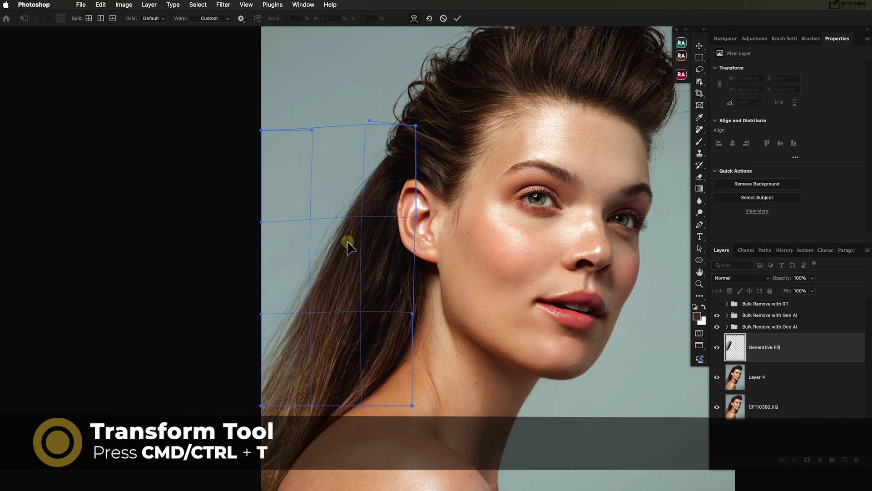
pyautogui.moveTo(286, 372); pyautogui.dragTo(274, 377)
pyautogui.press('Return')
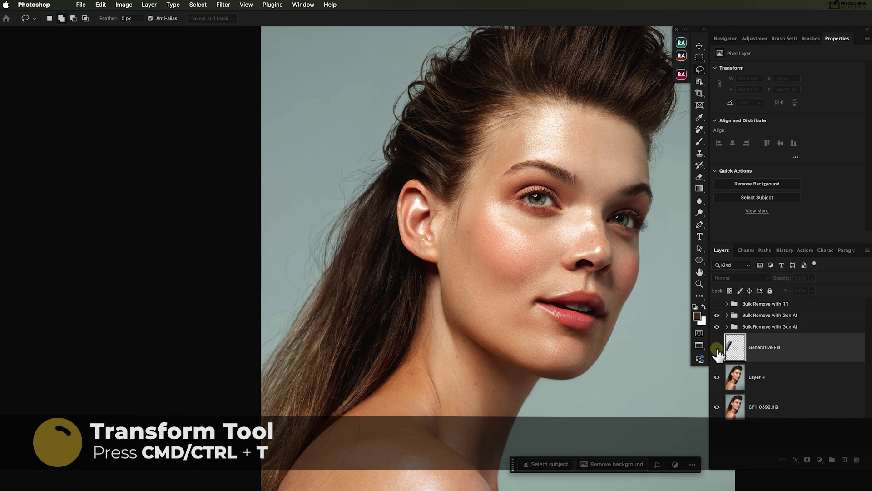
# - With Layer 4 active, select the long hair behind the ear with Object Selection and add the neighbouring background with the Lasso
pyautogui.click(699, 81)
pyautogui.moveTo(418, 179)
pyautogui.mouseDown()
pyautogui.moveTo(396, 211)
pyautogui.moveTo(404, 250)
pyautogui.moveTo(427, 276)
pyautogui.mouseUp()
pyautogui.moveTo(286, 489)
pyautogui.mouseDown()
pyautogui.moveTo(246, 317)
pyautogui.moveTo(375, 113)
pyautogui.mouseUp()
pyautogui.moveTo(420, 176); pyautogui.dragTo(420, 176)
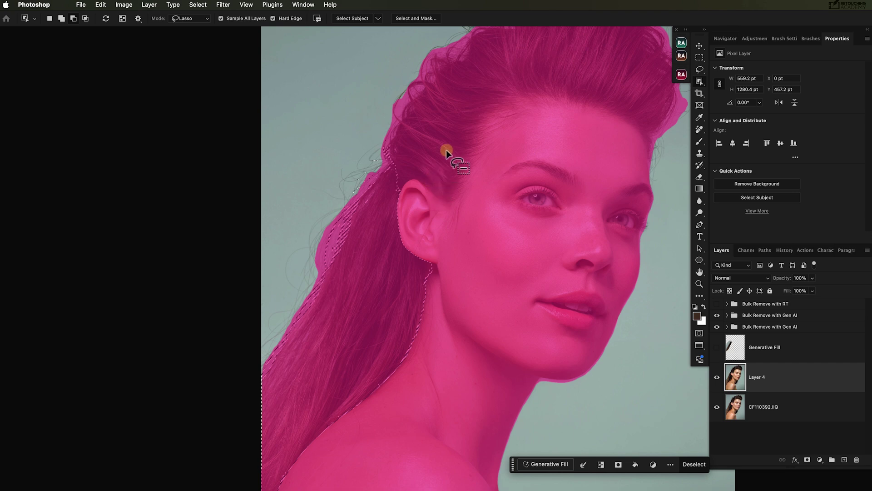
pyautogui.click(699, 70)
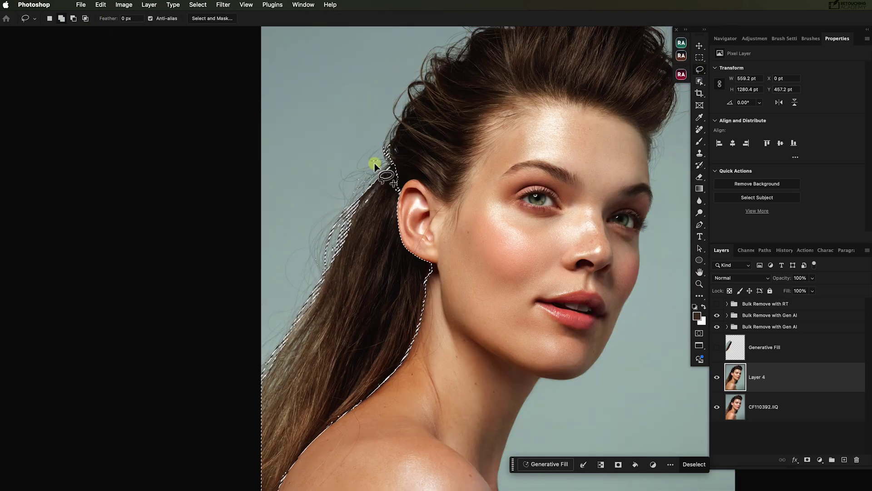
pyautogui.moveTo(393, 162)
pyautogui.mouseDown()
pyautogui.moveTo(289, 110)
pyautogui.moveTo(181, 290)
pyautogui.moveTo(239, 438)
pyautogui.moveTo(348, 365)
pyautogui.moveTo(405, 183)
pyautogui.moveTo(399, 135)
pyautogui.moveTo(396, 201)
pyautogui.moveTo(400, 178)
pyautogui.mouseUp()
# - Turn the hair selection into a mask on the Generative Fill layer and show that layer
pyautogui.click(733, 347)
pyautogui.click(807, 460)
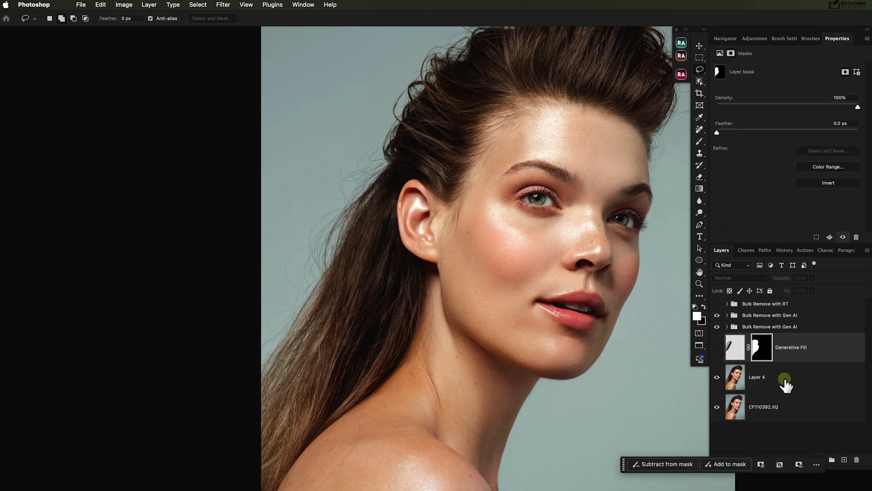
pyautogui.click(731, 347)
pyautogui.click(716, 347)
pyautogui.click(716, 347)
pyautogui.click(716, 347)
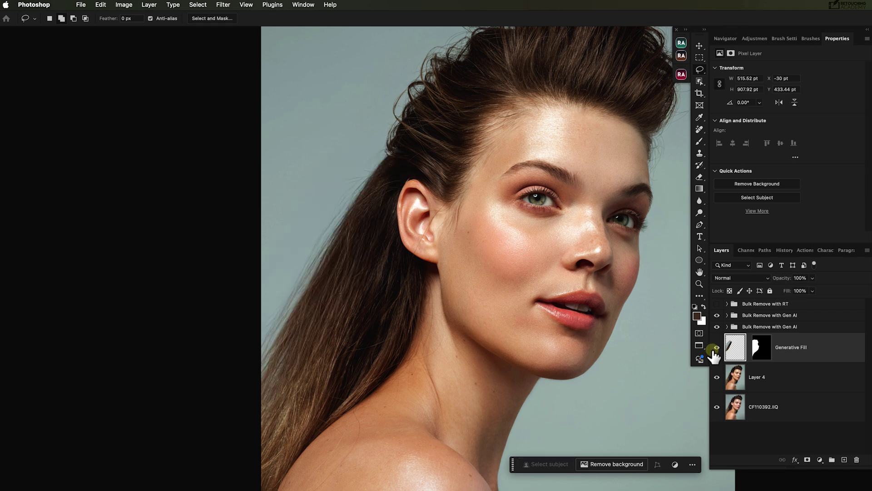
# - Paint black on the Generative Fill mask around the top of the ear with a soft 200 px brush, checking before and after
pyautogui.click(760, 347)
pyautogui.press('b')
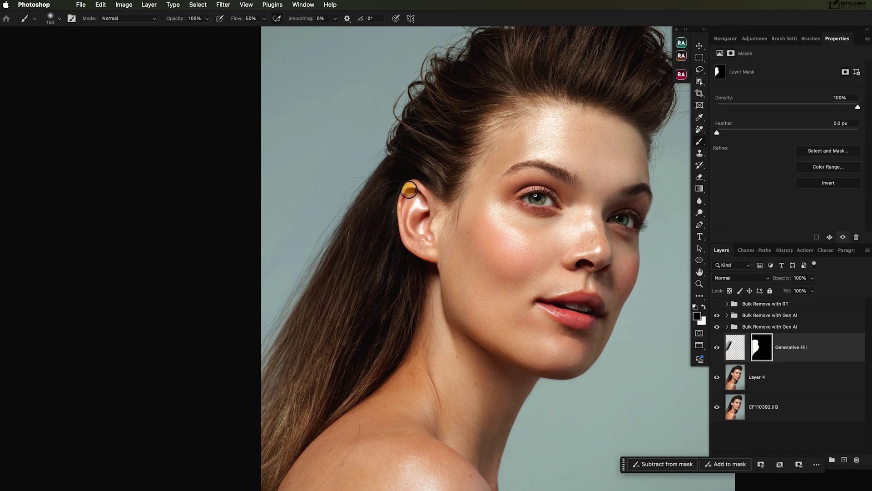
pyautogui.press(']')
pyautogui.press(']')
pyautogui.click(716, 347)
pyautogui.click(716, 347)
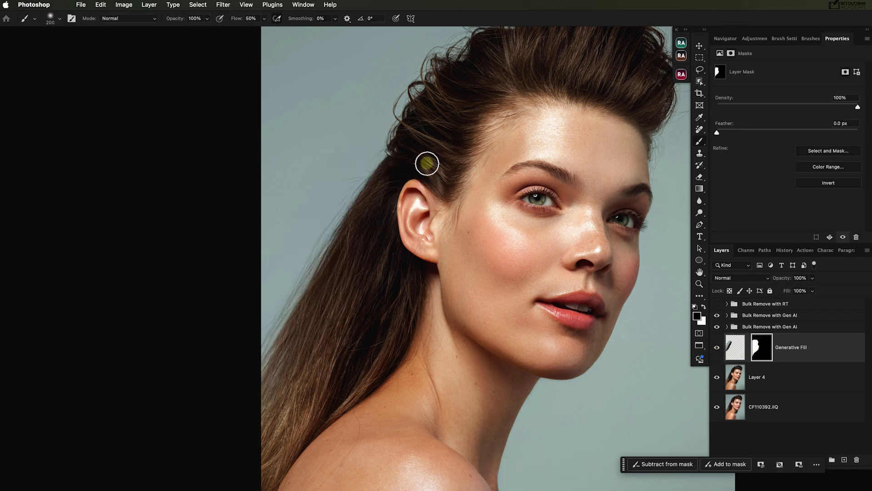
# - Refine the Generative Fill mask with white where the long hair meets the hairline, using an 80 to 100 px brush, and compare
pyautogui.press('x')
pyautogui.press('[')
pyautogui.press('[')
pyautogui.press('[')
pyautogui.press('[')
pyautogui.press('[')
pyautogui.press('[')
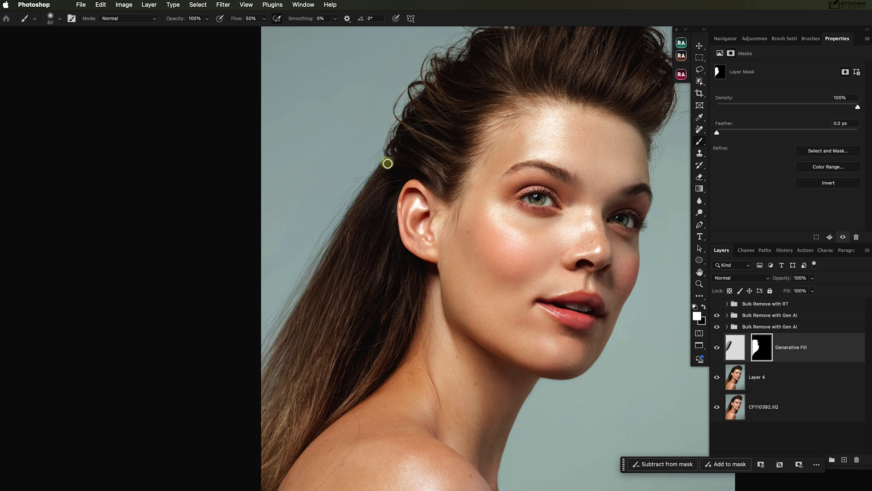
pyautogui.press(']')
pyautogui.press(']')
pyautogui.click(716, 347)
pyautogui.click(717, 347)
pyautogui.click(717, 347)
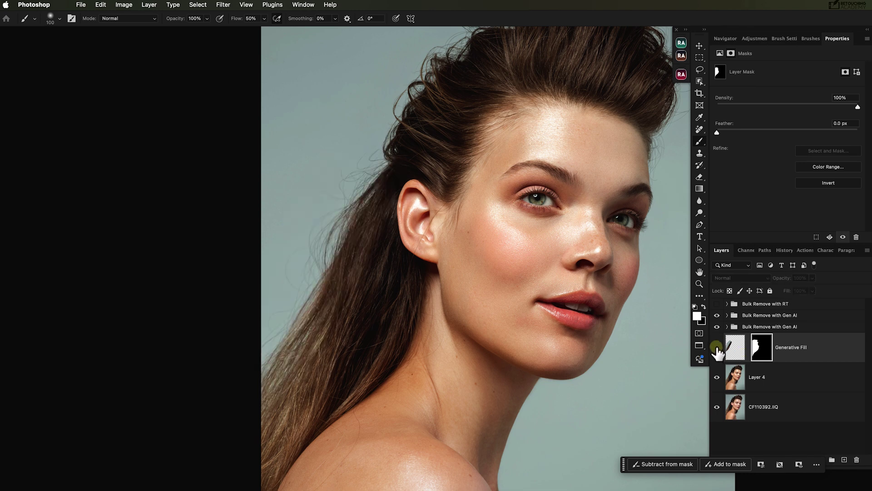
pyautogui.click(717, 347)
# - Create a new group for the Generative Fill layer and move the layer's mask onto the group
pyautogui.press(']')
pyautogui.press(']')
pyautogui.press(']')
pyautogui.click(835, 463)
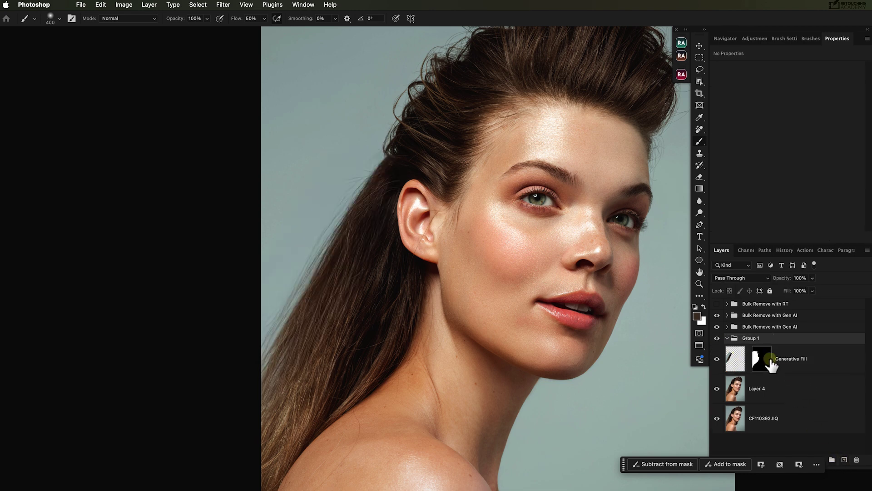
pyautogui.moveTo(767, 358); pyautogui.dragTo(755, 350)
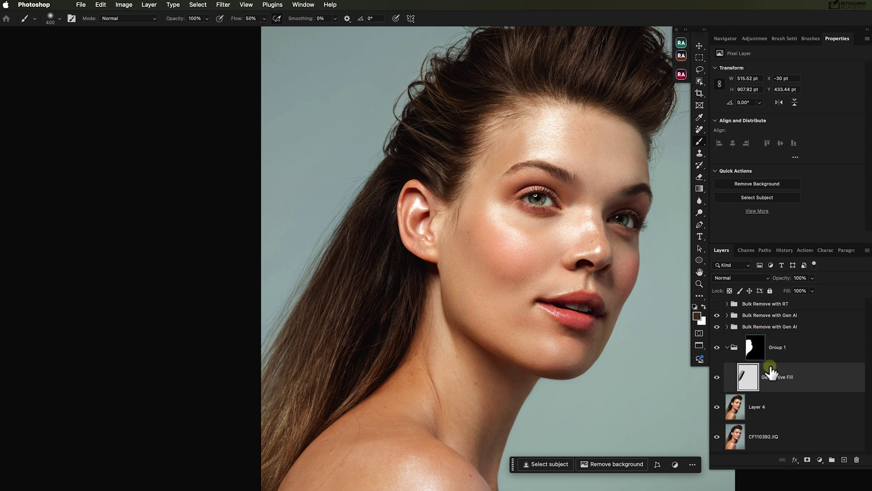
# - Add a blank mask to the Generative Fill layer and paint its inner hair edge black with a 500 px brush at 50% opacity
pyautogui.click(807, 459)
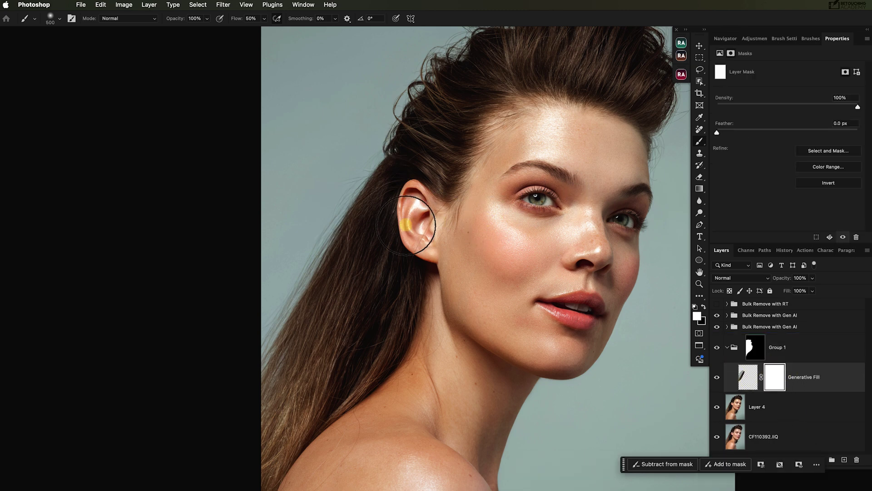
pyautogui.press('5')
pyautogui.press('x')
pyautogui.moveTo(393, 224)
pyautogui.mouseDown()
pyautogui.moveTo(319, 362)
pyautogui.moveTo(358, 318)
pyautogui.moveTo(334, 289)
pyautogui.moveTo(359, 248)
pyautogui.moveTo(297, 340)
pyautogui.moveTo(354, 298)
pyautogui.moveTo(316, 339)
pyautogui.moveTo(306, 323)
pyautogui.mouseUp()
# - Refine the transition on the Generative Fill layer's mask with small brushes of 80 to 100 px, comparing with the layer hidden
pyautogui.press('[')
pyautogui.press('[')
pyautogui.press('[')
pyautogui.press('[')
pyautogui.press('[')
pyautogui.press('[')
pyautogui.press('[')
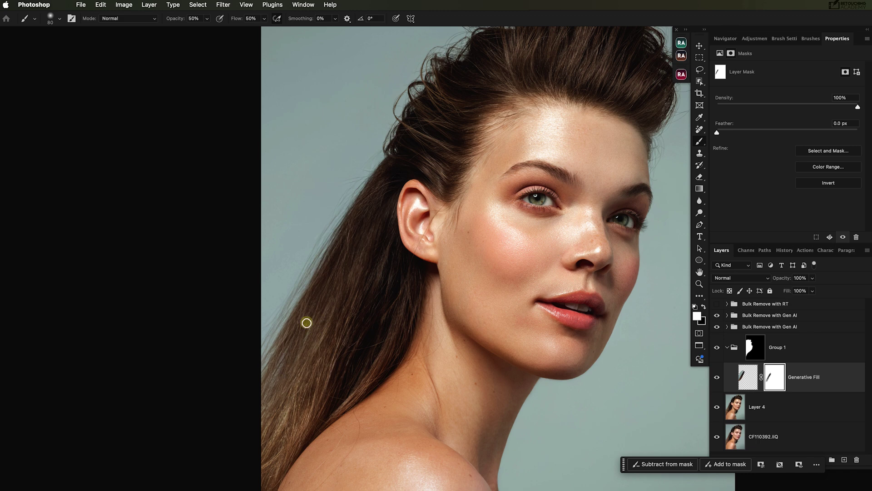
pyautogui.press('[')
pyautogui.press('[')
pyautogui.press(']')
pyautogui.press(']')
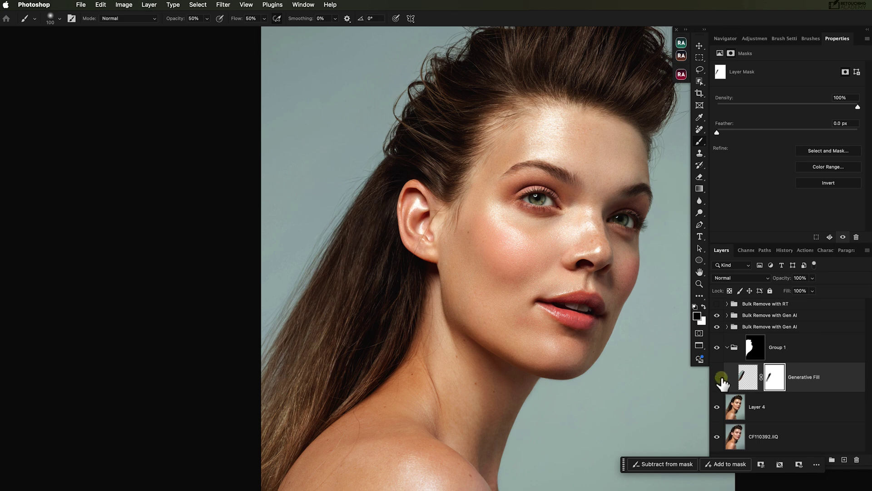
pyautogui.click(718, 376)
pyautogui.click(719, 377)
pyautogui.click(718, 377)
pyautogui.click(718, 375)
# - Add a blank layer above the Generative Fill layer inside Group 1
pyautogui.click(783, 347)
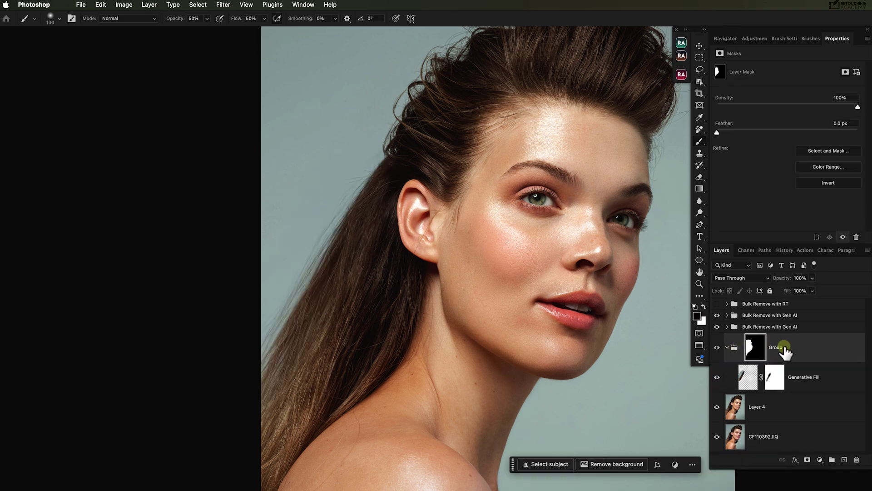
pyautogui.click(805, 377)
pyautogui.click(844, 460)
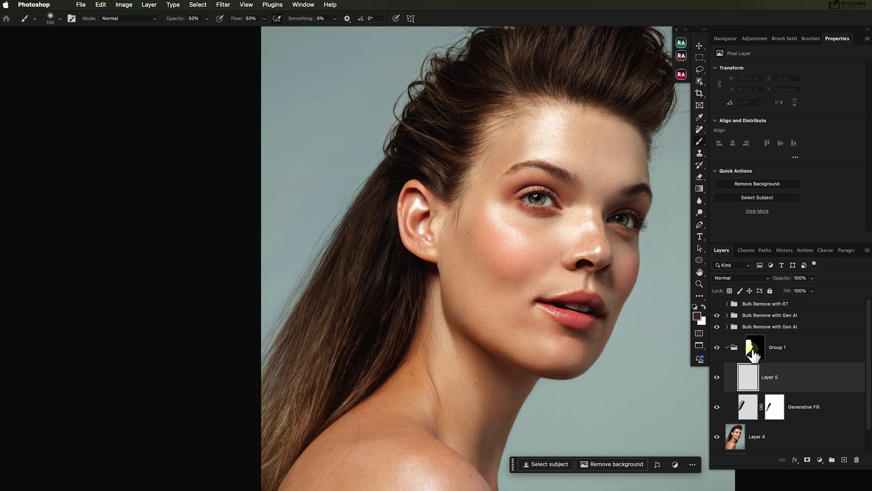
pyautogui.click(752, 349)
pyautogui.click(752, 383)
# - Paint fine hair strands on Layer 5 over the long hair and behind the ear with a thin brush of up to 10 px
pyautogui.press('super+equal')
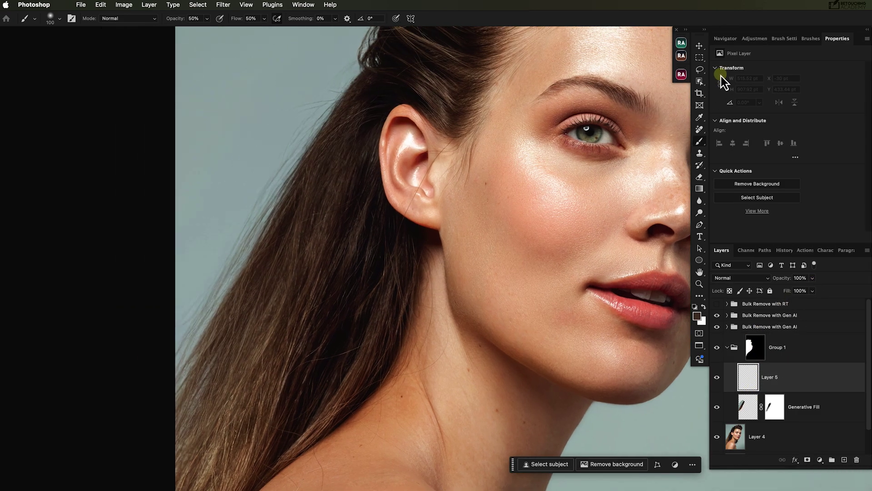
pyautogui.press('super+minus')
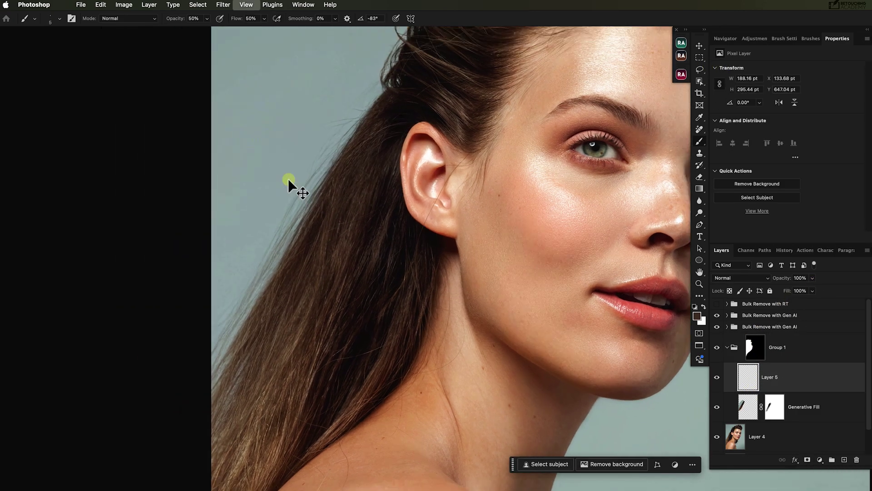
pyautogui.keyDown('alt'); pyautogui.click(434, 184); pyautogui.keyUp('alt')
pyautogui.moveTo(424, 184)
pyautogui.mouseDown()
pyautogui.moveTo(400, 267)
pyautogui.moveTo(411, 268)
pyautogui.mouseUp()
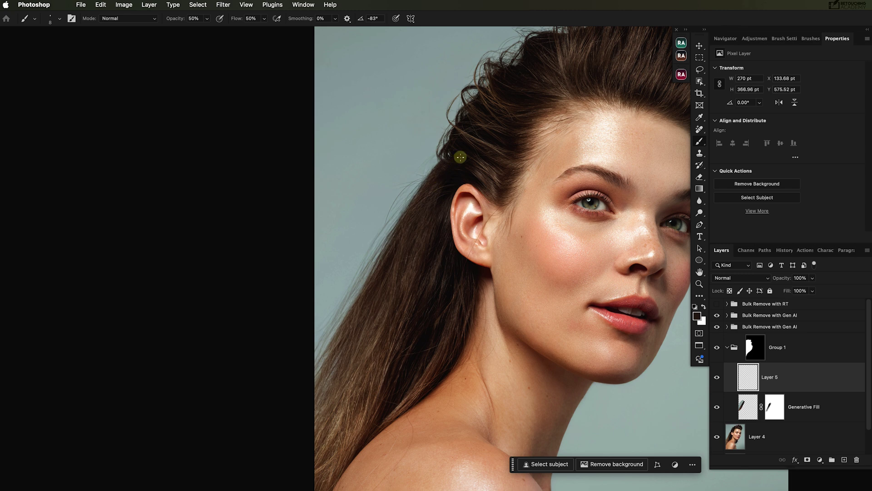
pyautogui.moveTo(460, 157)
pyautogui.mouseDown()
pyautogui.moveTo(412, 191)
pyautogui.moveTo(446, 210)
pyautogui.mouseUp()
pyautogui.press(']')
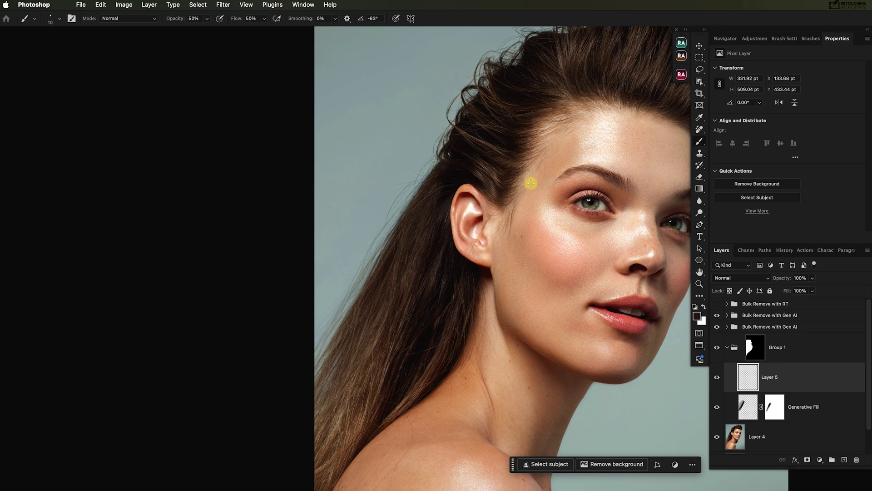
# - Move Layer 5 out of Group 1 to directly above it and reduce the strand brush to 7 px
pyautogui.press('super+bracketright')
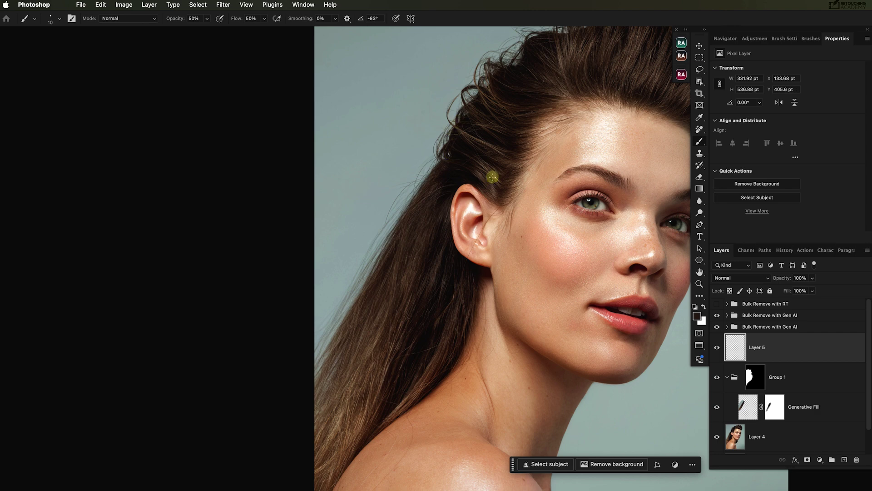
pyautogui.press('[')
# - Paint loose strands on Layer 5 along the outer edge of the long hair, reducing the brush to 5 px and undoing bad strokes
pyautogui.press('[')
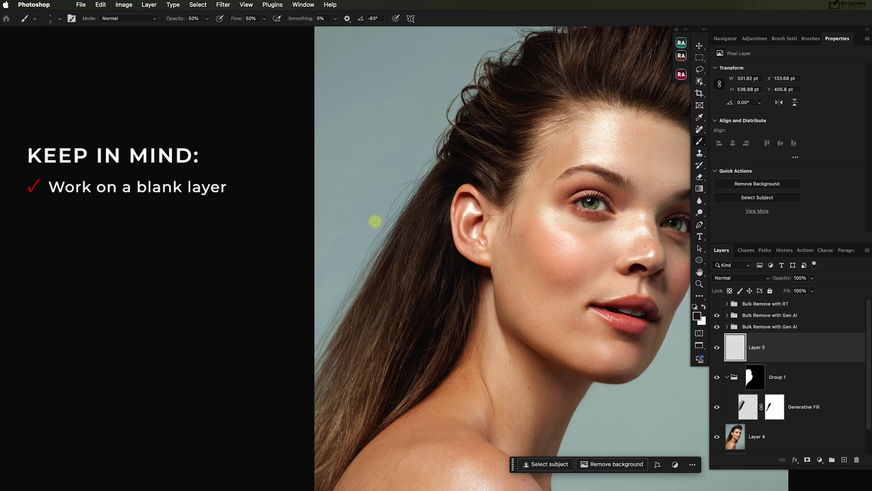
pyautogui.moveTo(389, 230)
pyautogui.mouseDown()
pyautogui.moveTo(369, 276)
pyautogui.moveTo(346, 296)
pyautogui.moveTo(334, 357)
pyautogui.mouseUp()
pyautogui.press('[')
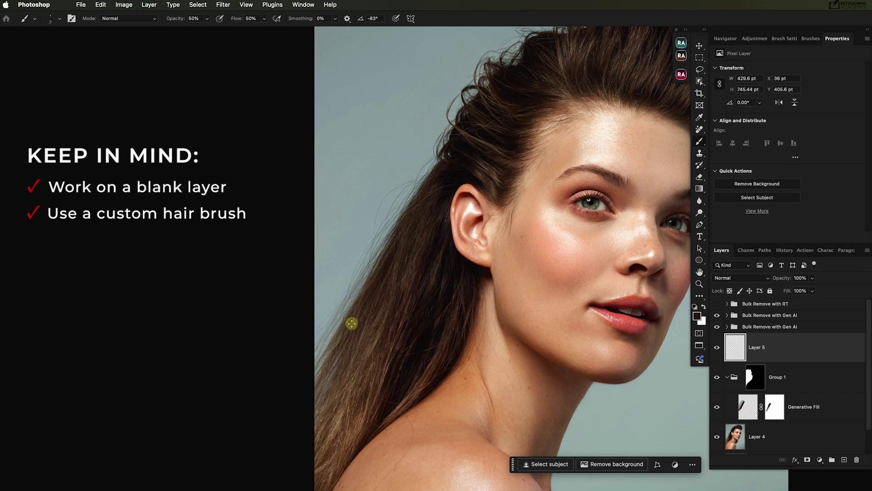
pyautogui.press('[')
pyautogui.press('super+z')
pyautogui.press('super+z')
pyautogui.press('[')
pyautogui.moveTo(346, 290); pyautogui.dragTo(323, 382)
pyautogui.moveTo(374, 267); pyautogui.dragTo(320, 394)
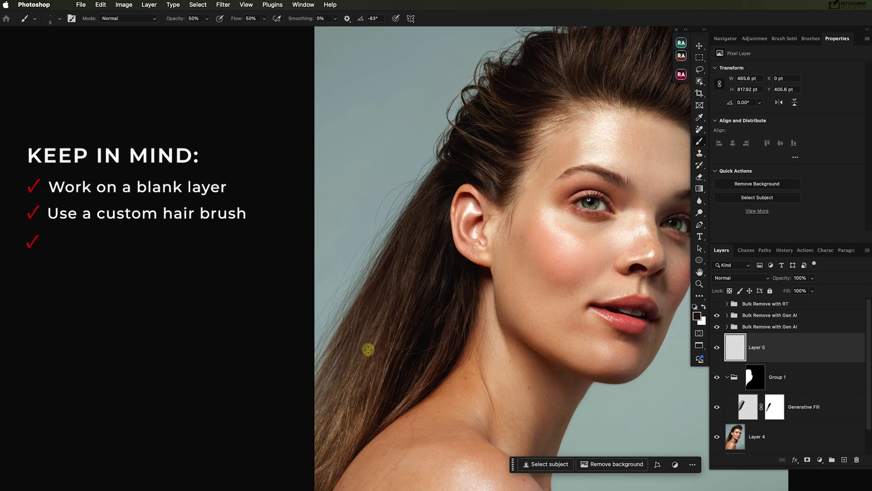
# - Paint finer strands on Layer 5 at the back of the head with a 4 px brush, and sample a lighter hair colour above the ear
pyautogui.press('[')
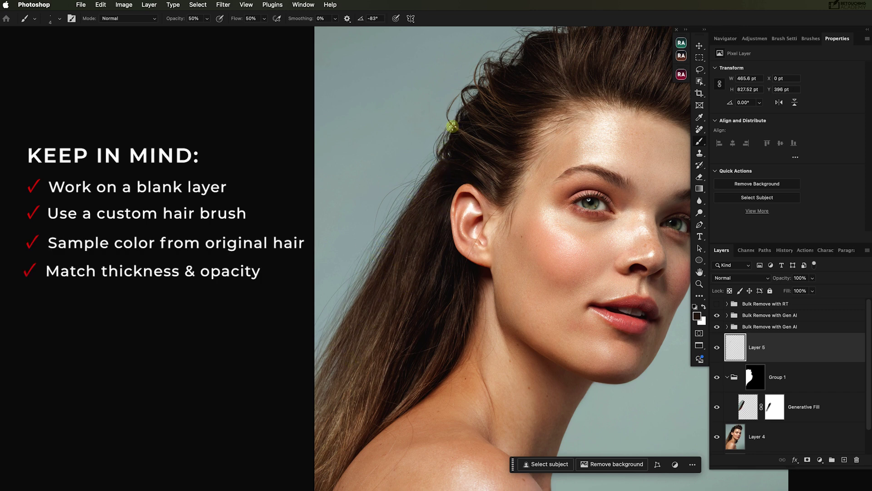
pyautogui.moveTo(452, 126); pyautogui.dragTo(449, 151)
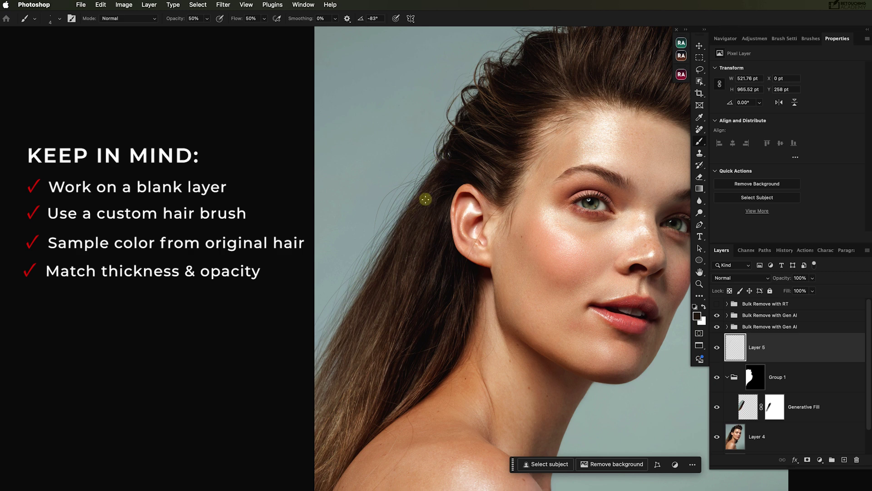
pyautogui.keyDown('alt'); pyautogui.click(497, 179); pyautogui.keyUp('alt')
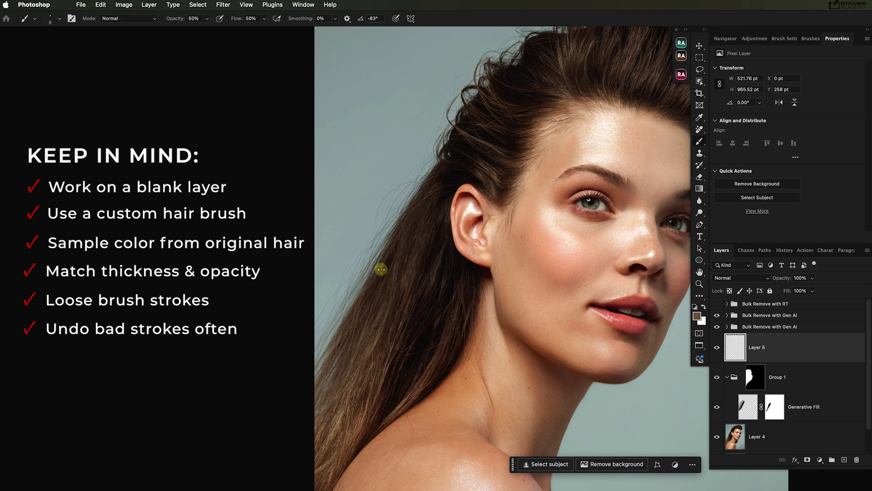
# - Apply a Gaussian Blur with a 0.5-pixel radius to Layer 5, comparing the painted strands with the layer hidden
pyautogui.click(717, 348)
pyautogui.click(717, 348)
pyautogui.click(718, 348)
pyautogui.click(719, 348)
pyautogui.click(223, 5)
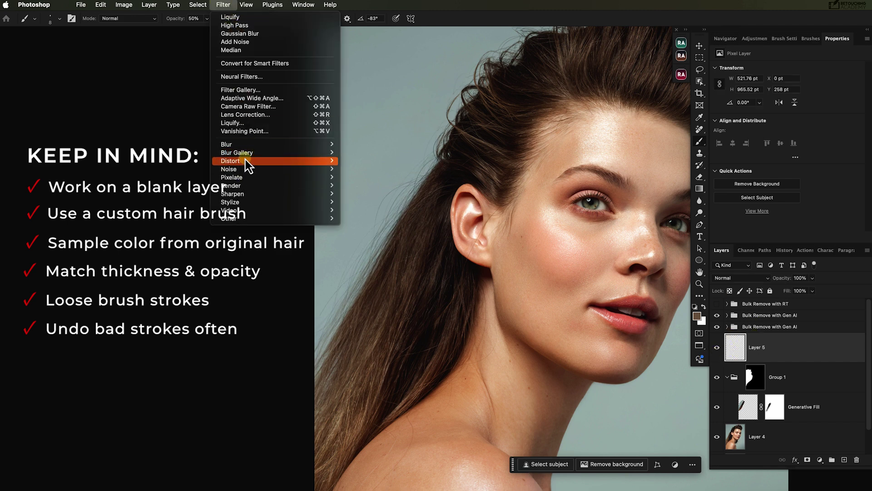
pyautogui.moveTo(255, 144)
pyautogui.click(357, 178)
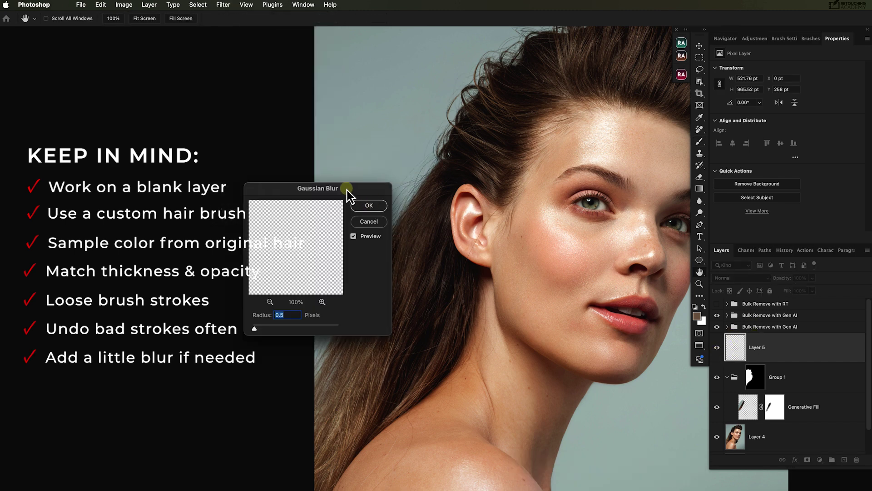
pyautogui.moveTo(341, 184); pyautogui.dragTo(270, 157)
pyautogui.press('Return')
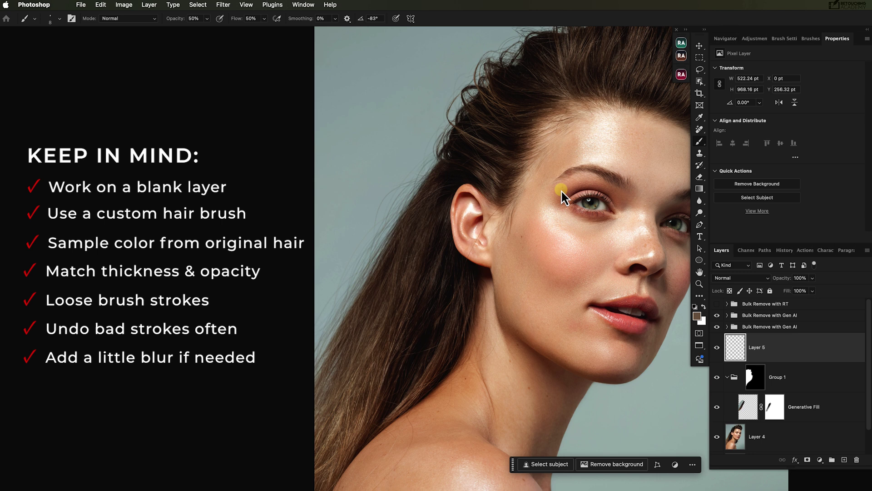
pyautogui.click(716, 348)
pyautogui.click(717, 348)
pyautogui.click(717, 348)
pyautogui.click(717, 348)
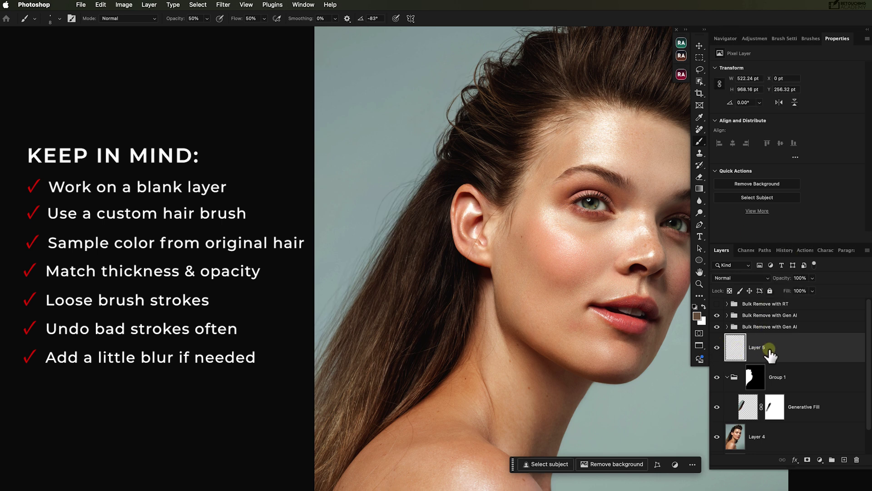
# - Add a blank layer above Layer 5 and paint more dark strands along the back of the head and long hair
pyautogui.click(844, 459)
pyautogui.keyDown('alt'); pyautogui.click(441, 168); pyautogui.keyUp('alt')
pyautogui.moveTo(441, 168); pyautogui.dragTo(413, 189)
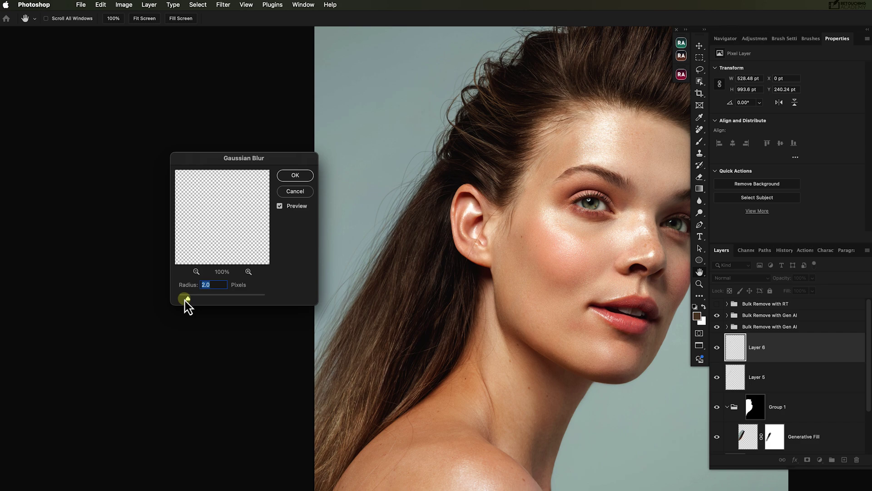
pyautogui.click(295, 175)
pyautogui.press('super+plus')
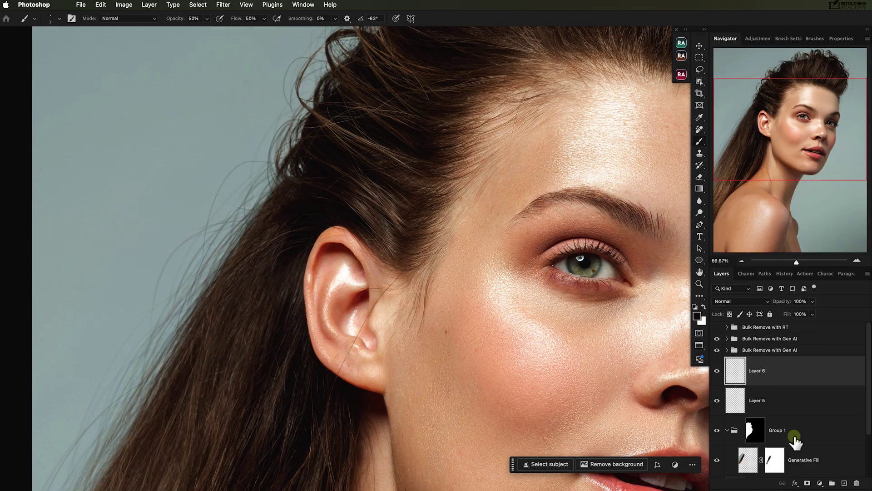
# - Add another blank layer above Layer 6 for further strands and enlarge the brush to as much as 15 px
pyautogui.press('super+shift+alt+n')
pyautogui.press(']')
pyautogui.press(']')
pyautogui.press(']')
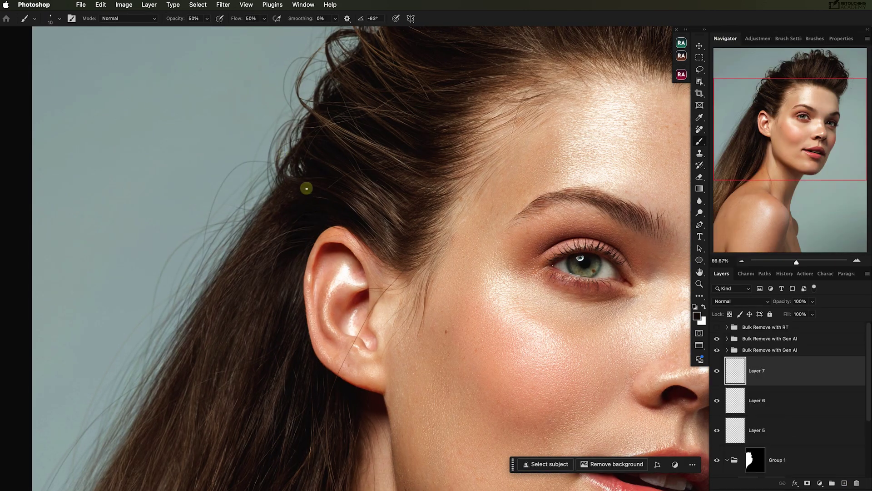
pyautogui.press('super+0')
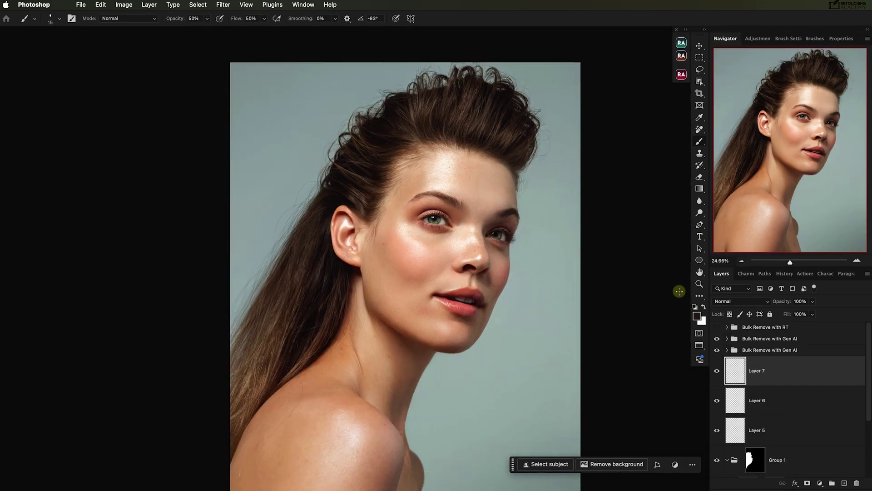
# - Group Layer 7, Layer 6, Layer 5 and Group 1 together and rename the new group Bulk Remove with Gen AI
pyautogui.keyDown('shift'); pyautogui.click(798, 459); pyautogui.keyUp('shift')
pyautogui.scroll(-3, 807, 418)
pyautogui.keyDown('shift'); pyautogui.click(829, 403); pyautogui.keyUp('shift')
pyautogui.press('super+g')
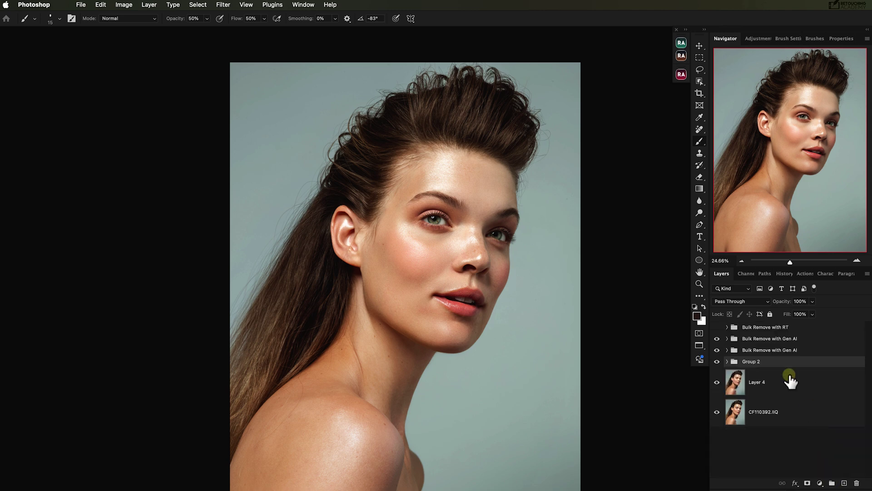
pyautogui.click(716, 363)
pyautogui.click(716, 361)
pyautogui.doubleClick(752, 361)
pyautogui.press('Return')
# - Add a Dodge & Burn gray layer above Layer 7 inside the newly named group using the Beauty Retouch actions
pyautogui.click(727, 361)
pyautogui.click(798, 385)
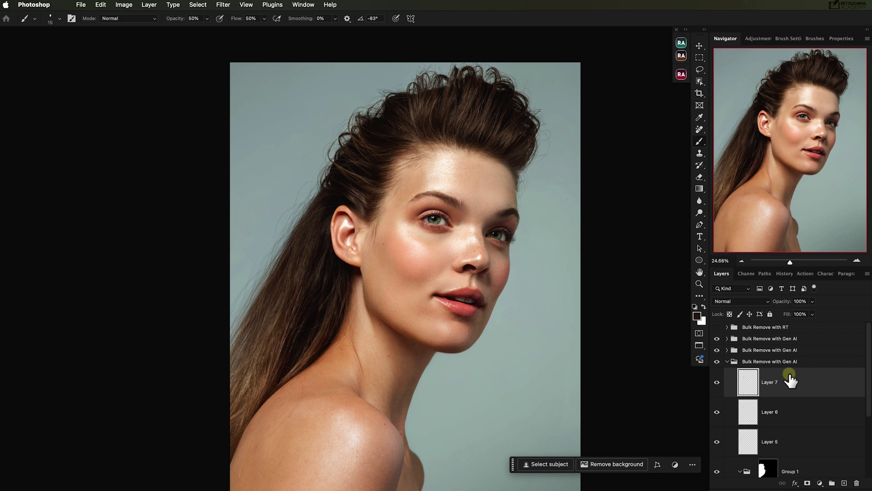
pyautogui.click(681, 43)
pyautogui.click(633, 94)
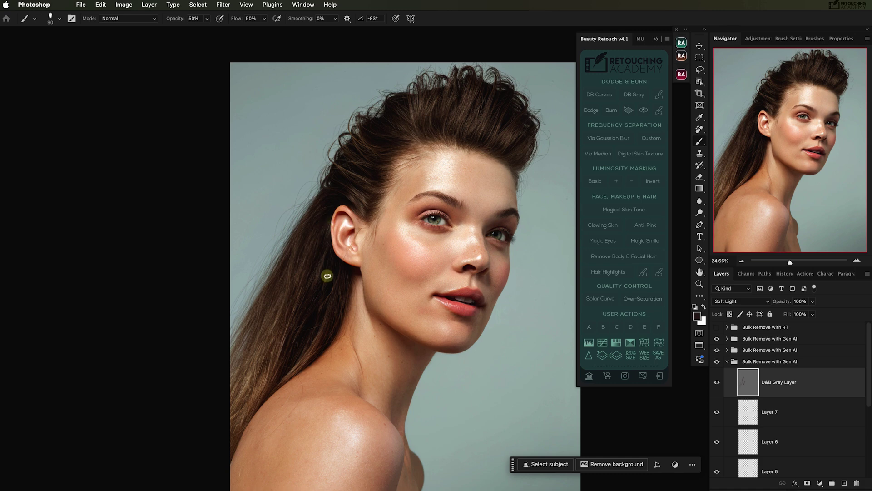
# - Compare the portrait with the lowest Bulk Remove with Gen AI group hidden and shown
pyautogui.click(717, 362)
pyautogui.click(716, 361)
pyautogui.click(717, 361)
pyautogui.click(716, 361)
pyautogui.click(716, 361)
pyautogui.click(717, 361)
pyautogui.click(717, 361)
pyautogui.click(717, 361)
# - Examine the head and long hair close up at 38.67% with the bulk removal group hidden and shown
pyautogui.moveTo(791, 262); pyautogui.dragTo(793, 260)
pyautogui.moveTo(808, 152); pyautogui.dragTo(786, 140)
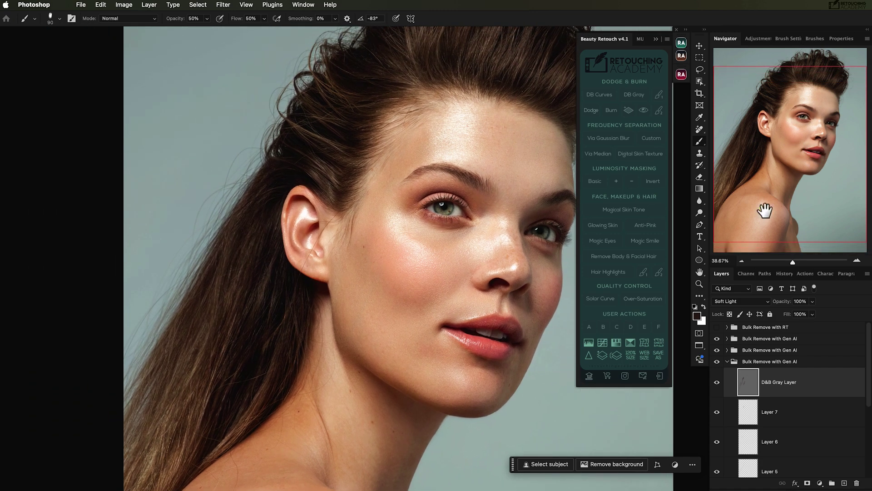
pyautogui.click(717, 362)
pyautogui.click(717, 361)
pyautogui.click(717, 361)
pyautogui.click(717, 361)
pyautogui.click(716, 350)
pyautogui.click(717, 361)
pyautogui.click(717, 362)
pyautogui.click(717, 361)
pyautogui.click(719, 362)
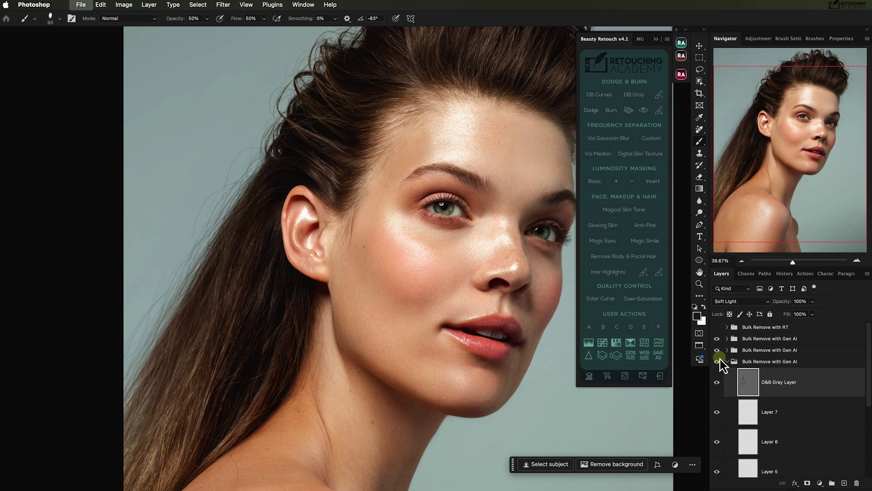
# - Compare the bulk hair removal before and after at 24.66%, and collapse the expanded group
pyautogui.moveTo(798, 258); pyautogui.dragTo(791, 263)
pyautogui.scroll(-4, 609, 391)
pyautogui.hscroll(3, 609, 391)
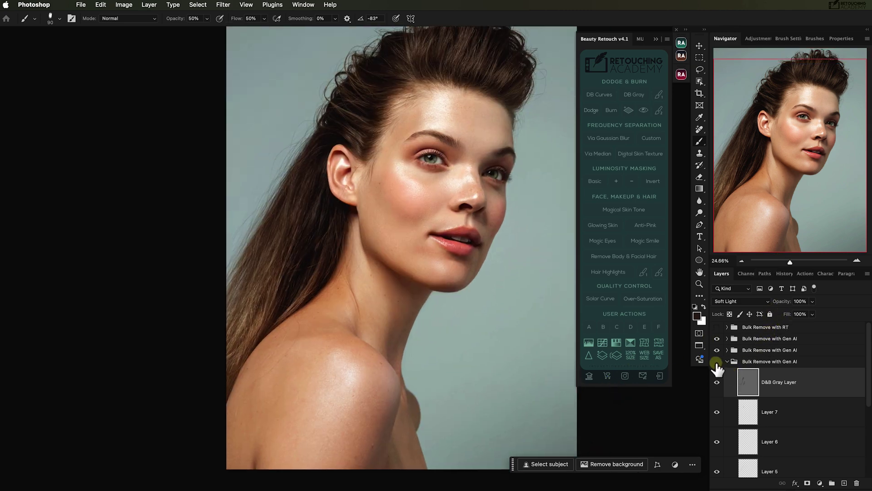
pyautogui.click(717, 361)
pyautogui.click(716, 361)
pyautogui.click(716, 361)
pyautogui.click(716, 361)
pyautogui.click(781, 196)
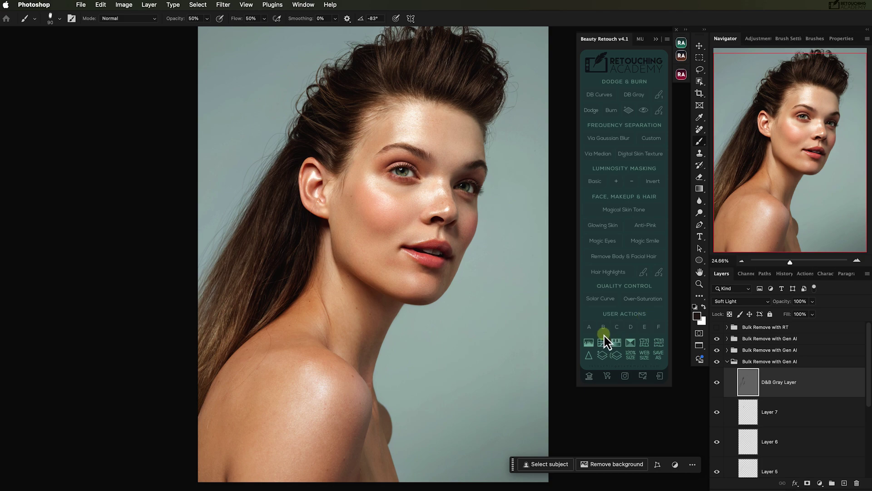
pyautogui.click(727, 361)
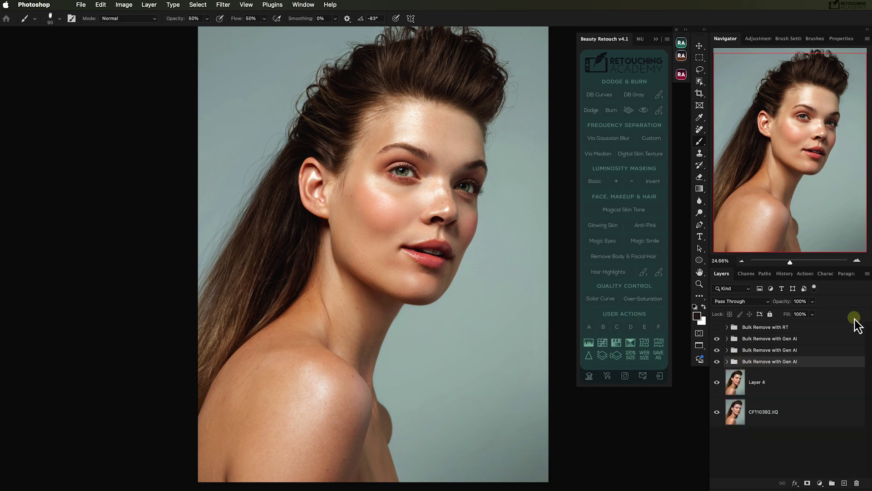